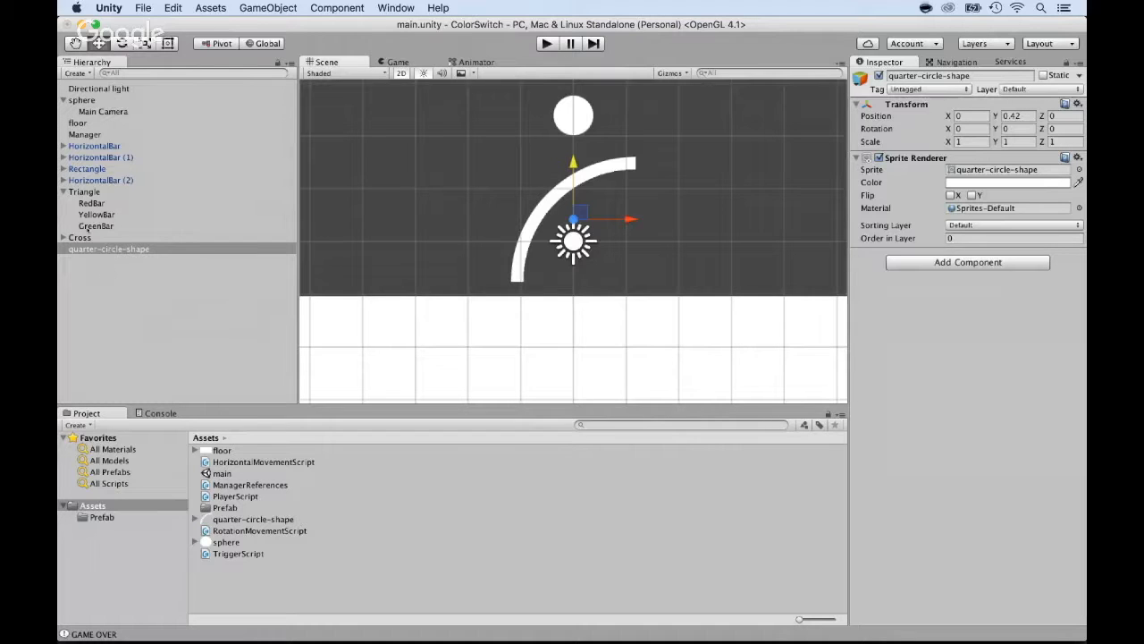
- Try a convex Mesh Collider on quarter-circle-shape, using RedBar's components as reference
{"action": "left_click", "coordinate": [90, 203]}
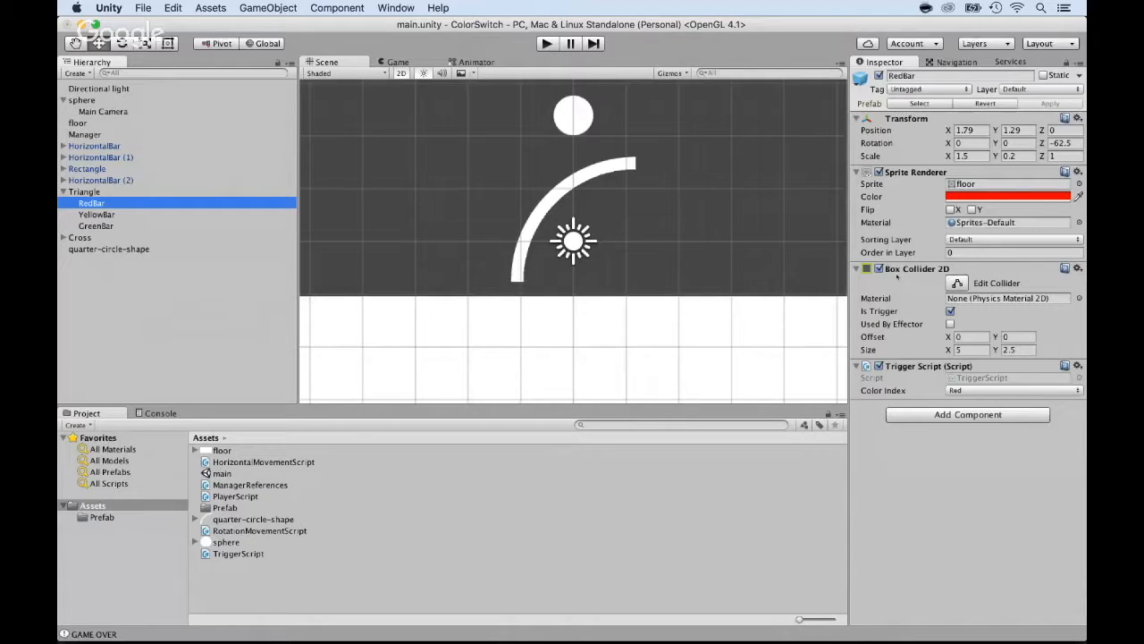
{"action": "left_click", "coordinate": [125, 250]}
{"action": "left_click", "coordinate": [942, 263]}
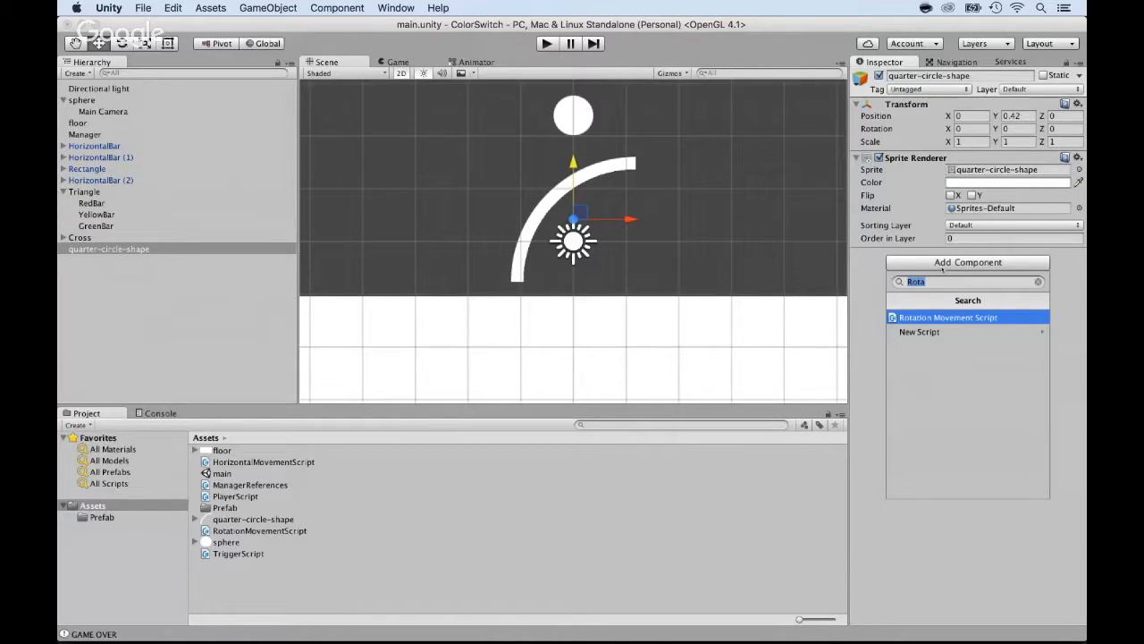
{"action": "type", "text": "collider"}
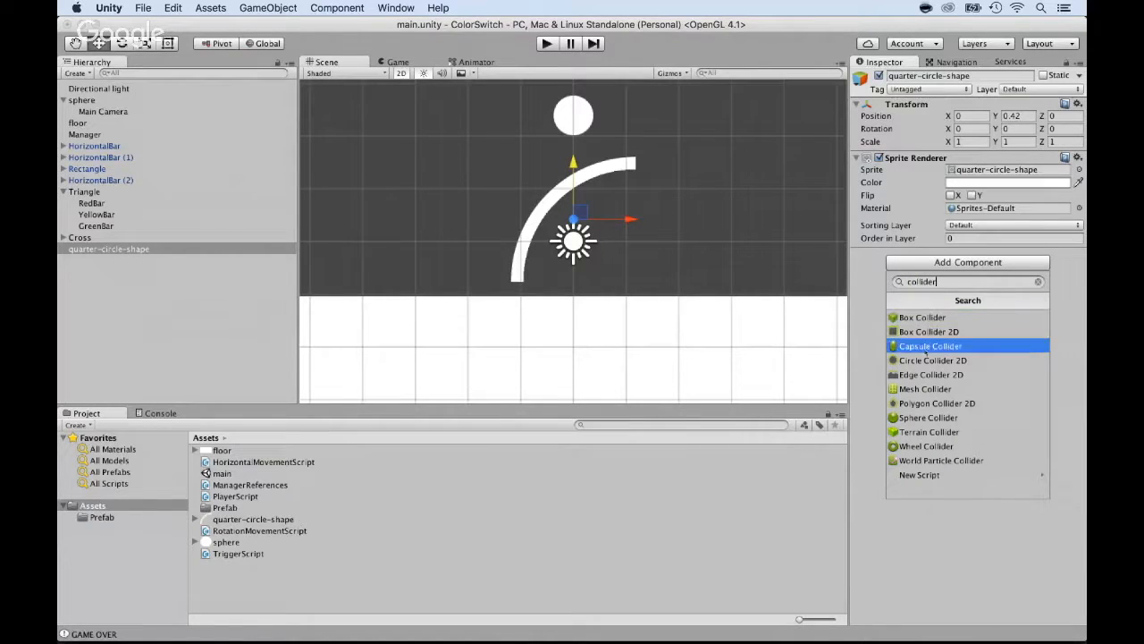
{"action": "left_click", "coordinate": [916, 389]}
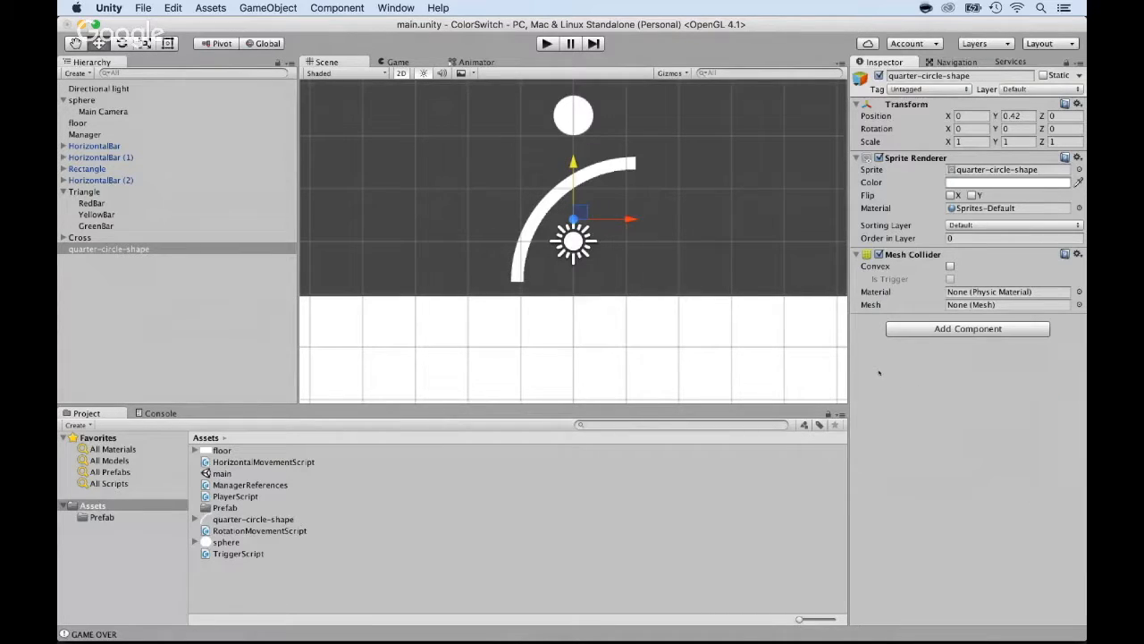
{"action": "left_click", "coordinate": [950, 266]}
{"action": "double_click", "coordinate": [108, 249]}
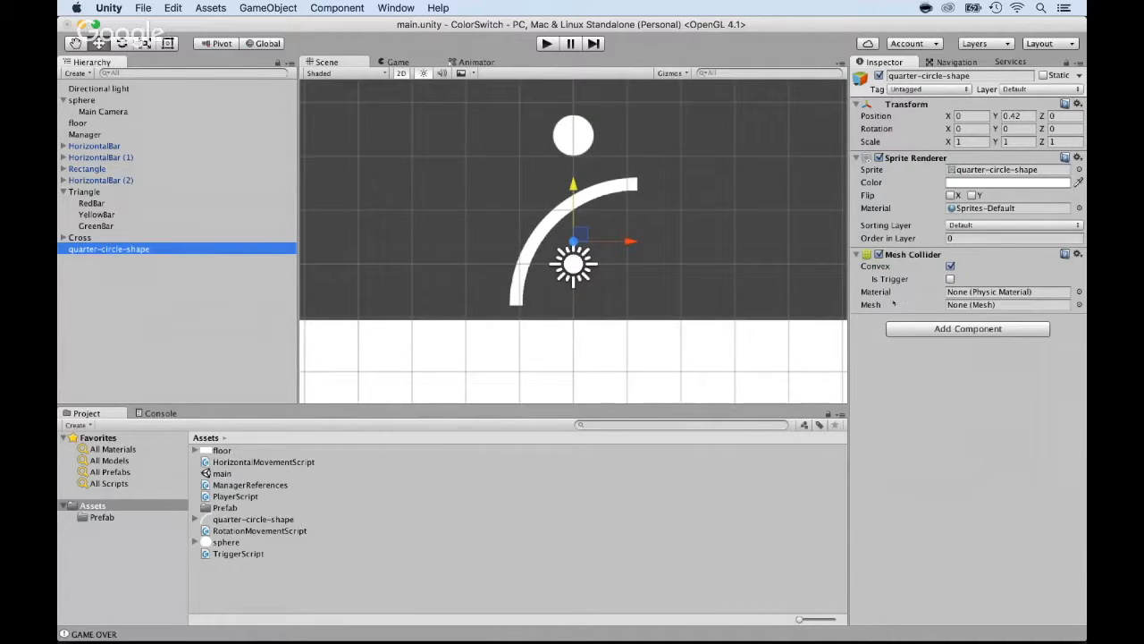
{"action": "scroll", "coordinate": [629, 248], "scroll_direction": "up", "scroll_amount": 3}
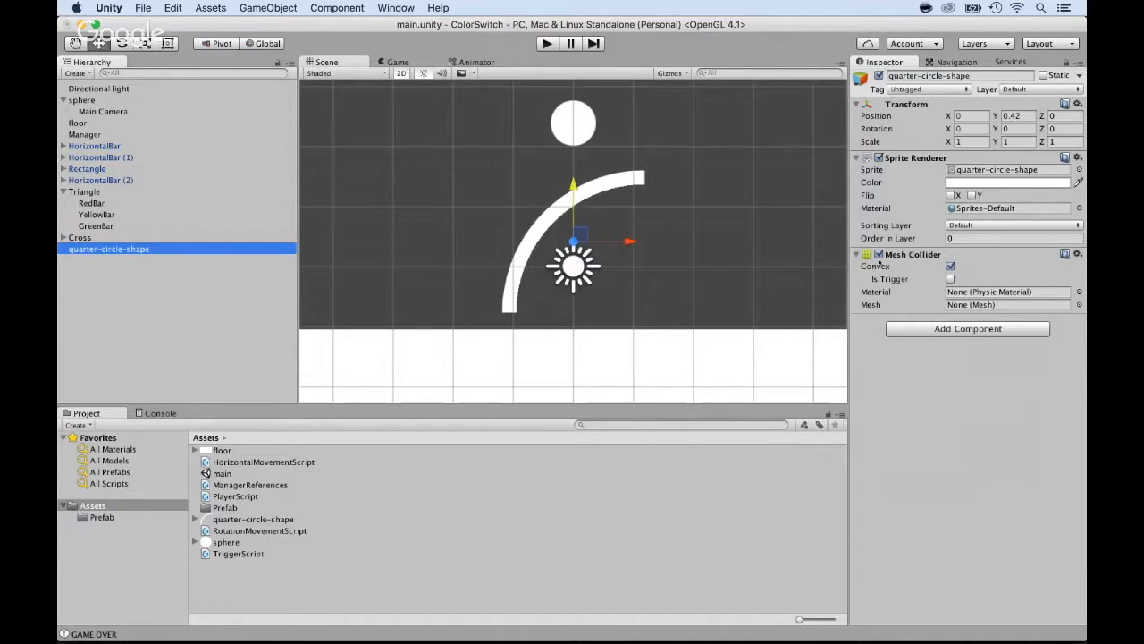
- Disable the Mesh Collider on quarter-circle-shape and remove the component
{"action": "left_click", "coordinate": [879, 253]}
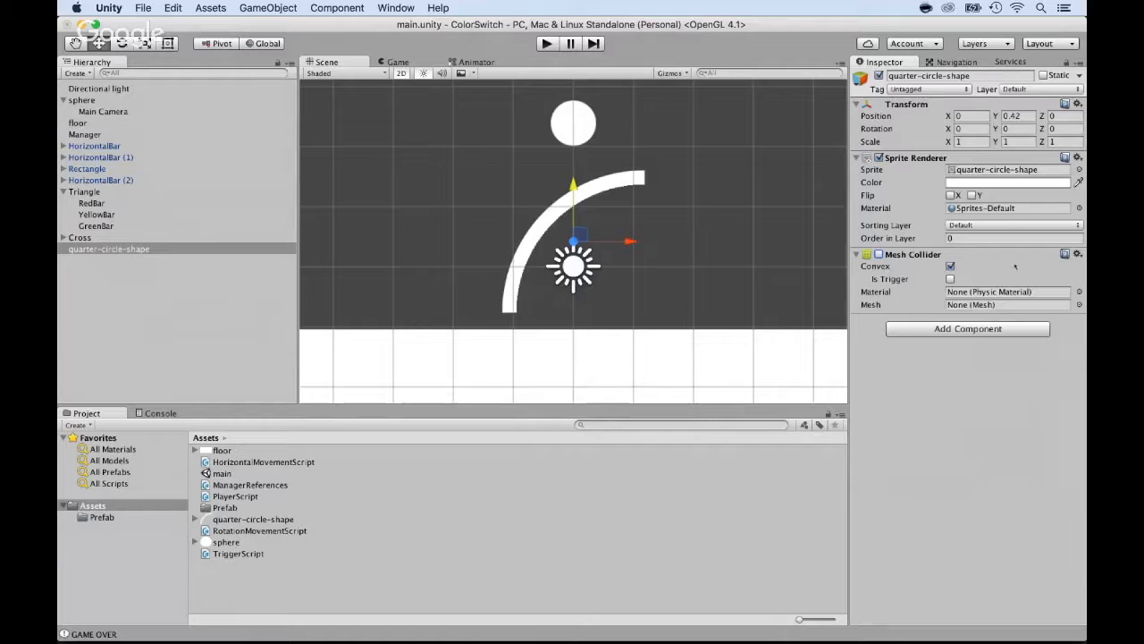
{"action": "left_click", "coordinate": [1077, 254]}
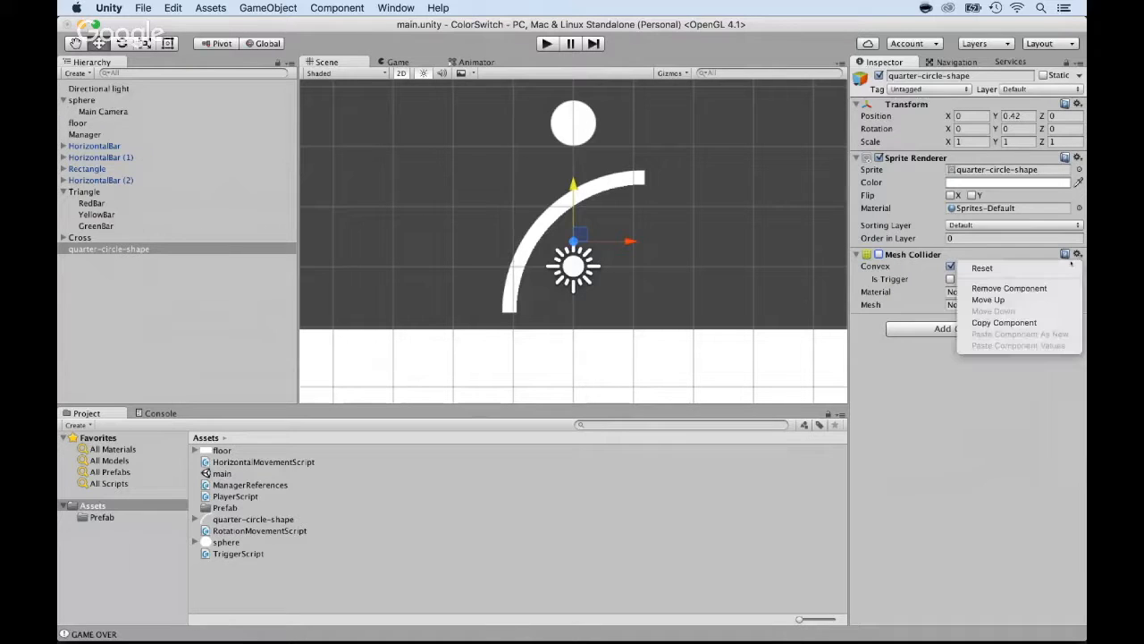
{"action": "left_click", "coordinate": [1008, 288]}
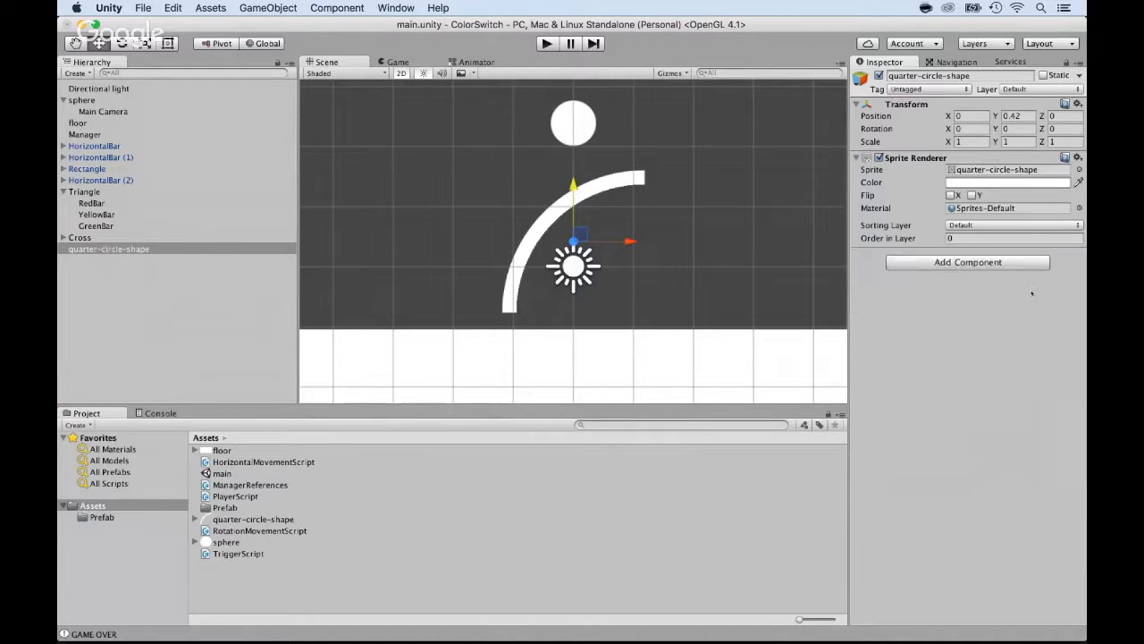
- Add a Polygon Collider 2D to quarter-circle-shape and check its outline in collider edit mode
{"action": "left_click", "coordinate": [979, 263]}
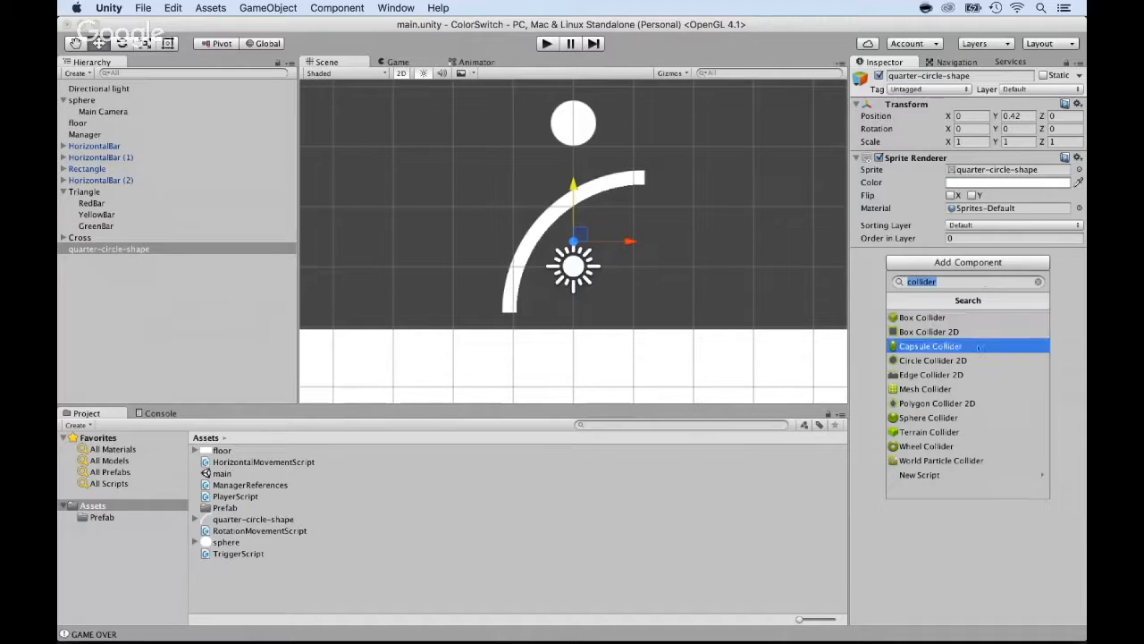
{"action": "left_click", "coordinate": [963, 404]}
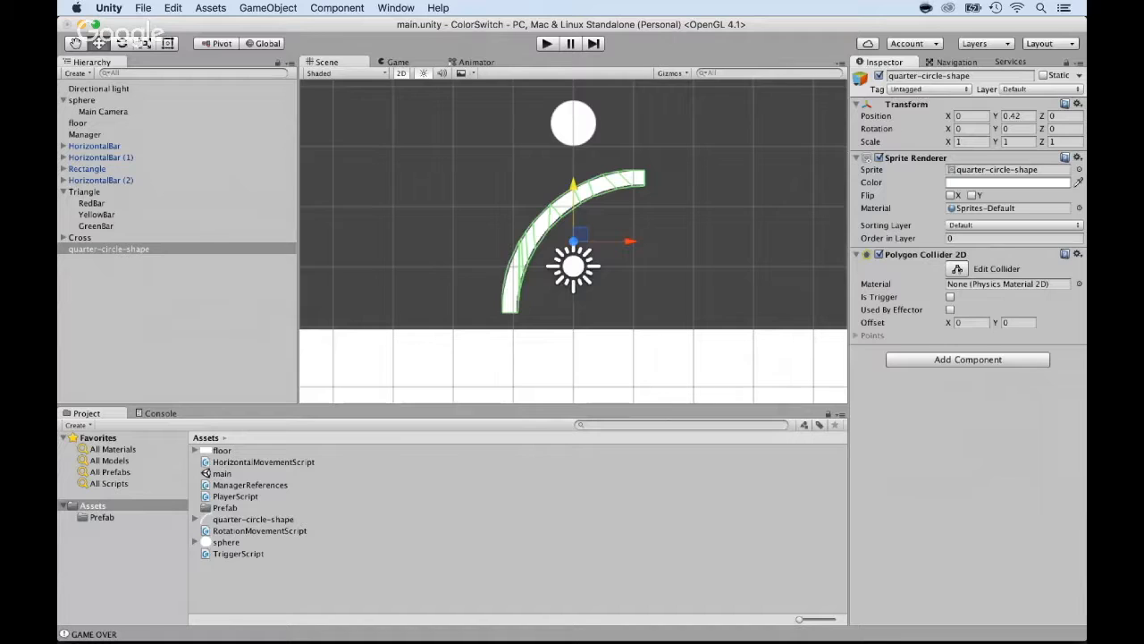
{"action": "left_click", "coordinate": [957, 268]}
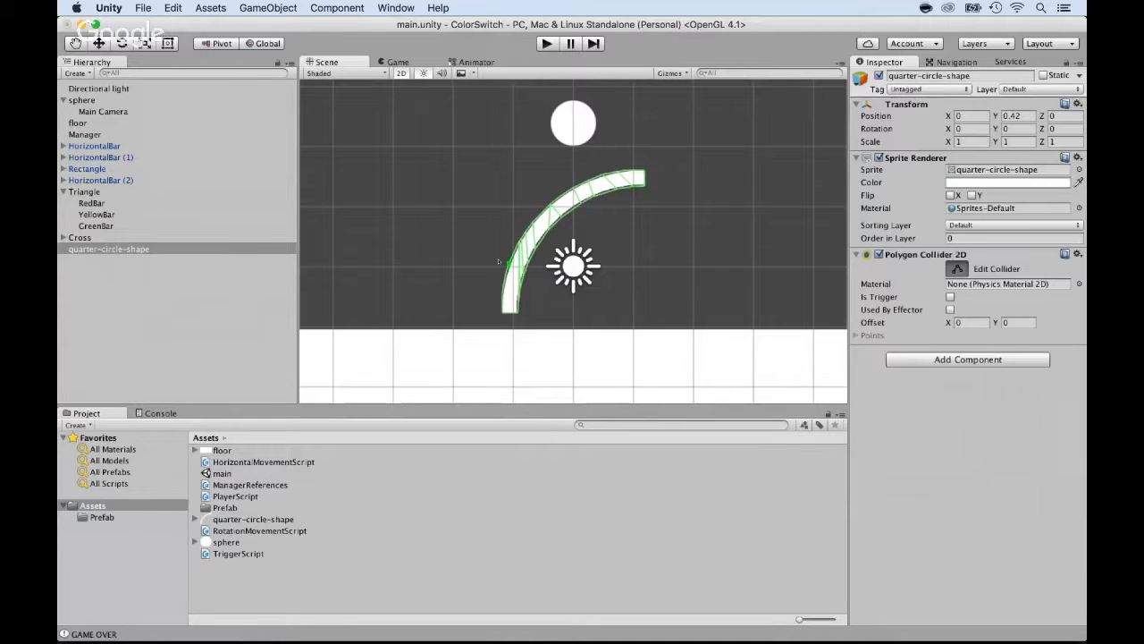
{"action": "scroll", "coordinate": [499, 261], "scroll_direction": "up", "scroll_amount": 5}
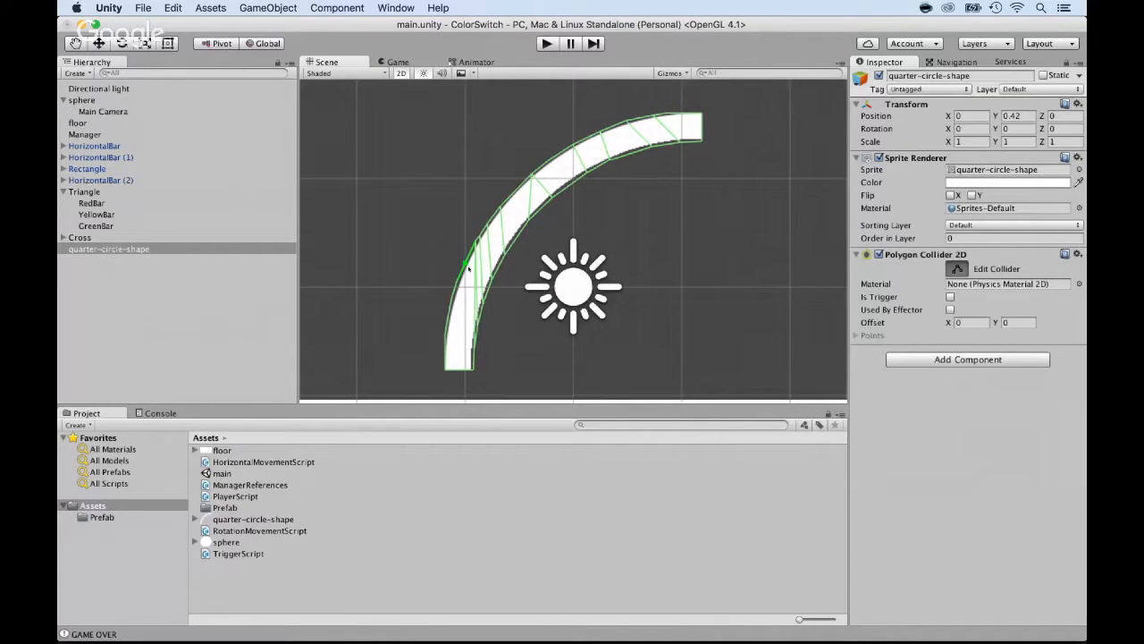
{"action": "left_click", "coordinate": [956, 268]}
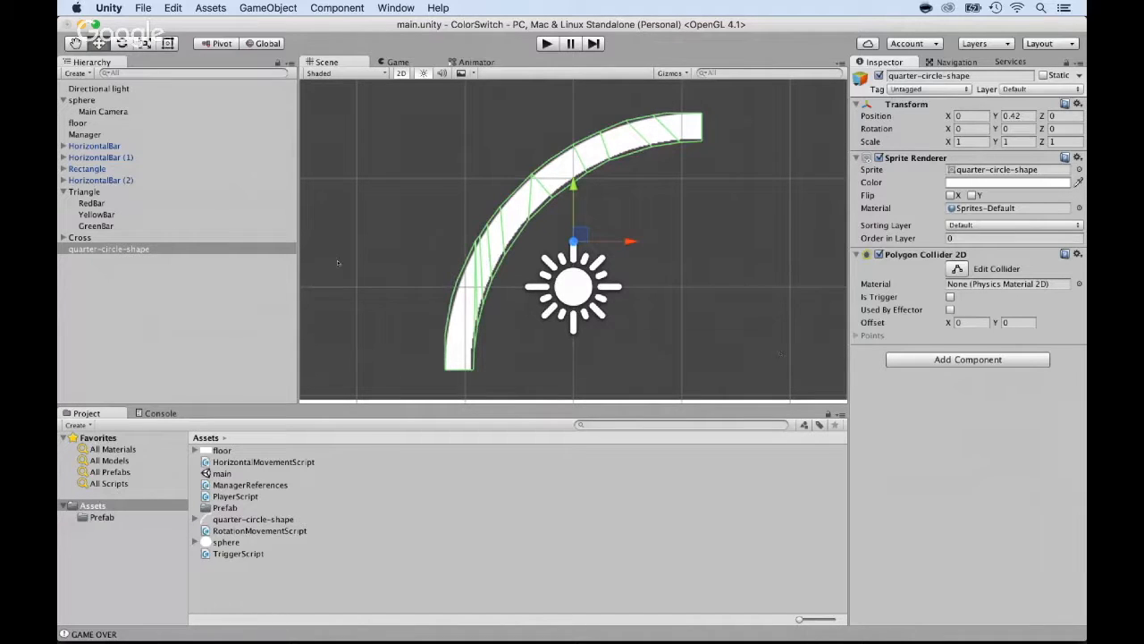
- Add the Trigger Script component to quarter-circle-shape, as on RedBar
{"action": "left_click", "coordinate": [105, 205]}
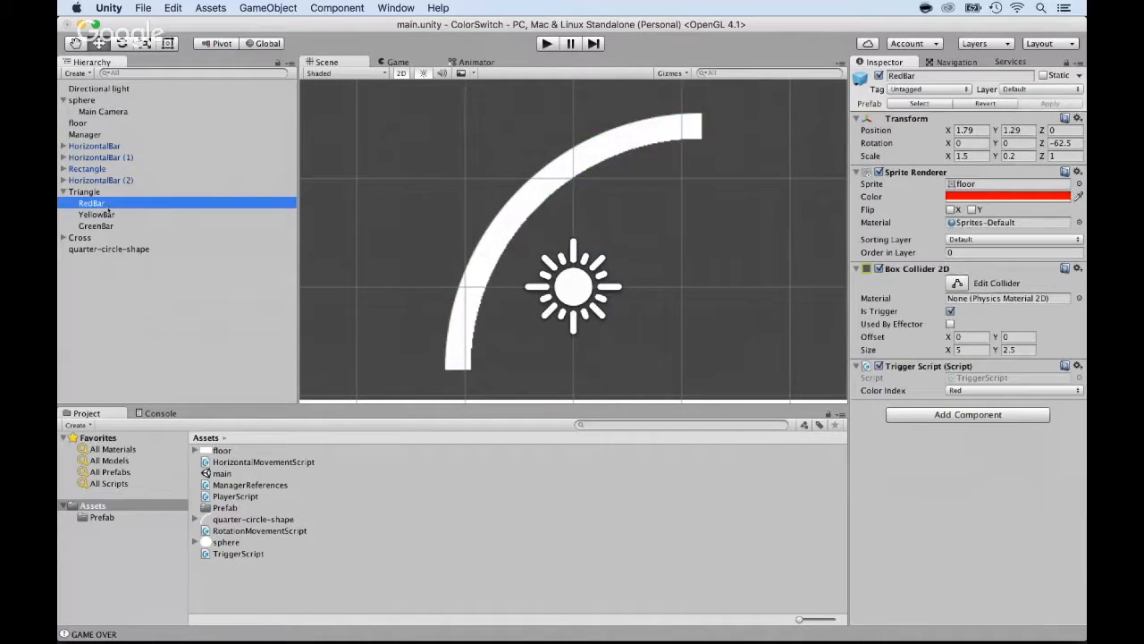
{"action": "left_click", "coordinate": [108, 249]}
{"action": "left_click", "coordinate": [912, 359]}
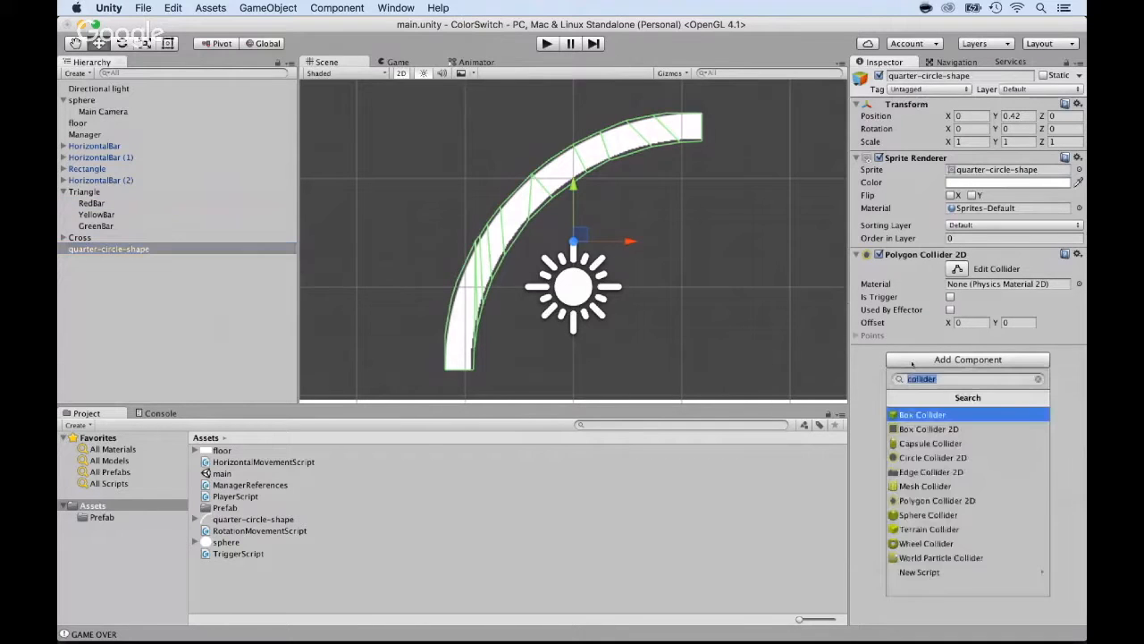
{"action": "type", "text": "trigger"}
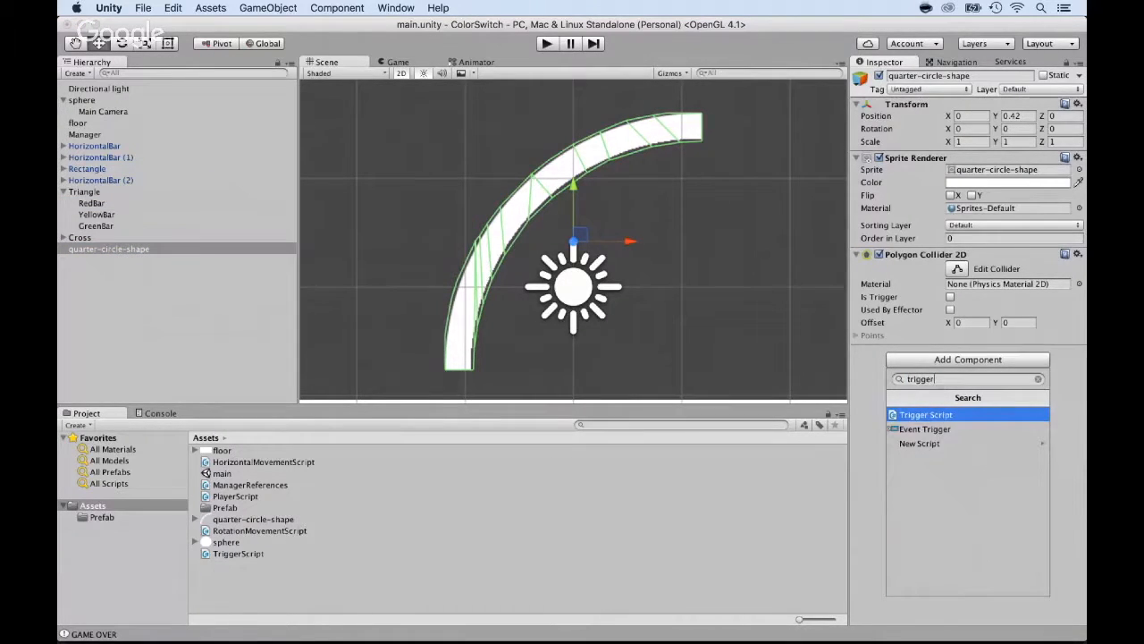
{"action": "left_click", "coordinate": [905, 414]}
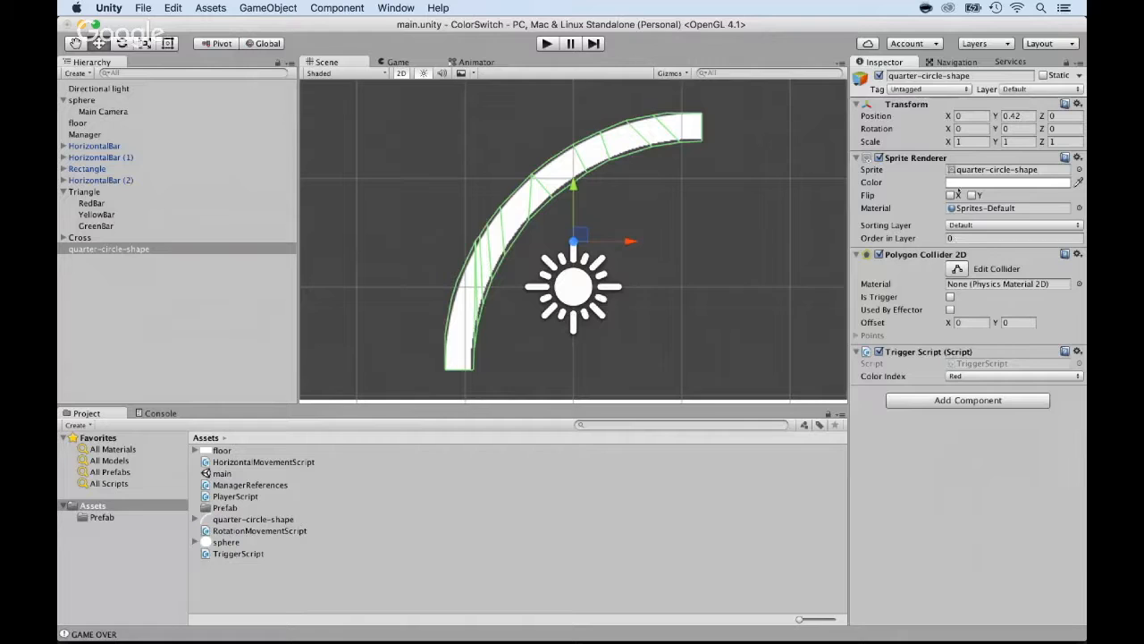
- Set the Sprite Renderer color of quarter-circle-shape to red, hex FF0000FF
{"action": "left_click", "coordinate": [960, 183]}
{"action": "left_click", "coordinate": [803, 190]}
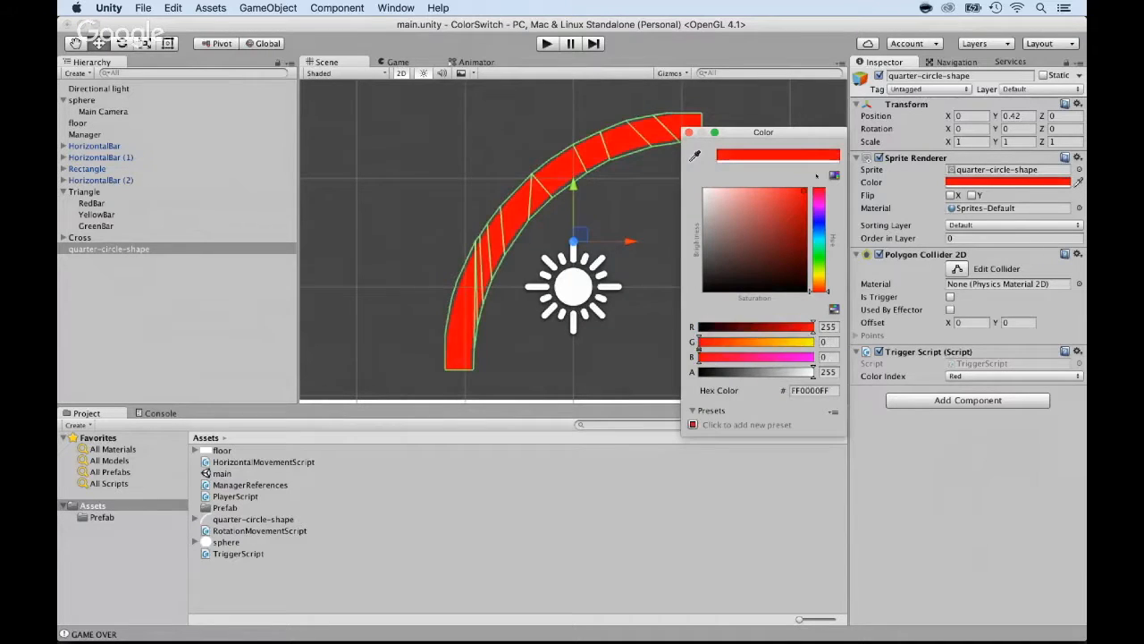
{"action": "left_click", "coordinate": [688, 133]}
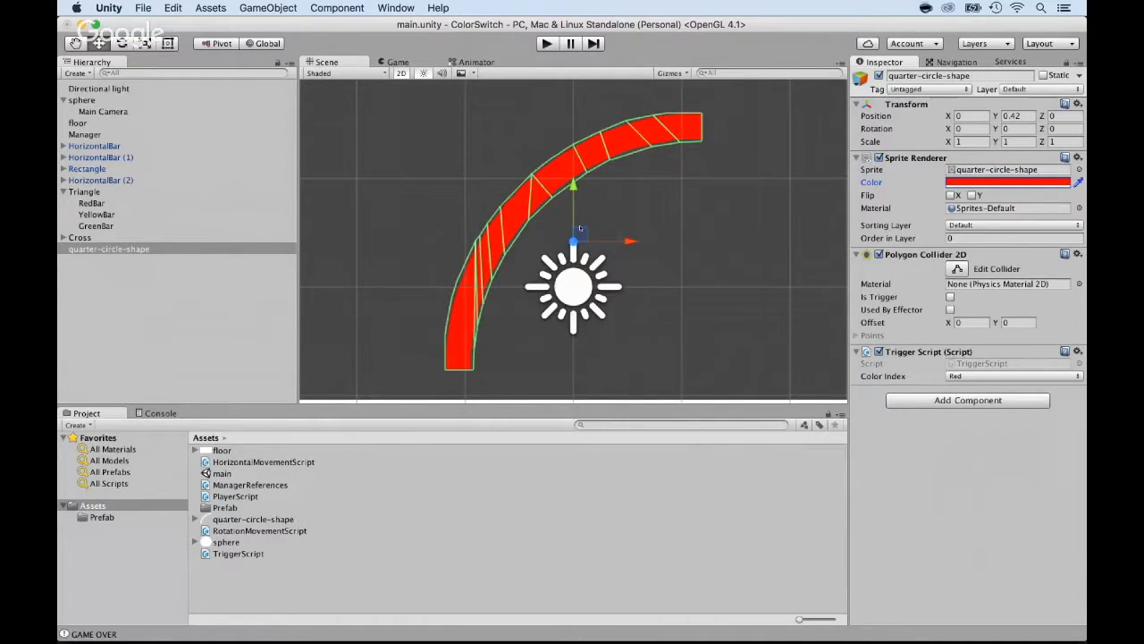
- Create an empty top-level object named Circle and make quarter-circle-shape its child
{"action": "scroll", "coordinate": [581, 228], "scroll_direction": "down", "scroll_amount": 1}
{"action": "scroll", "coordinate": [580, 229], "scroll_direction": "down", "scroll_amount": 3}
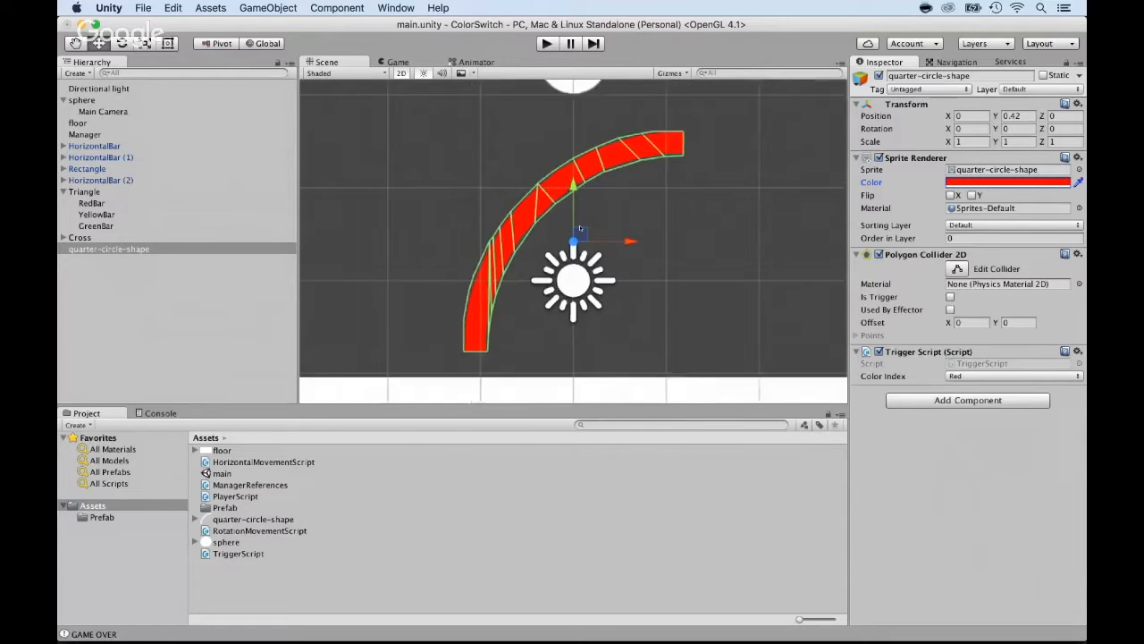
{"action": "right_click", "coordinate": [106, 286]}
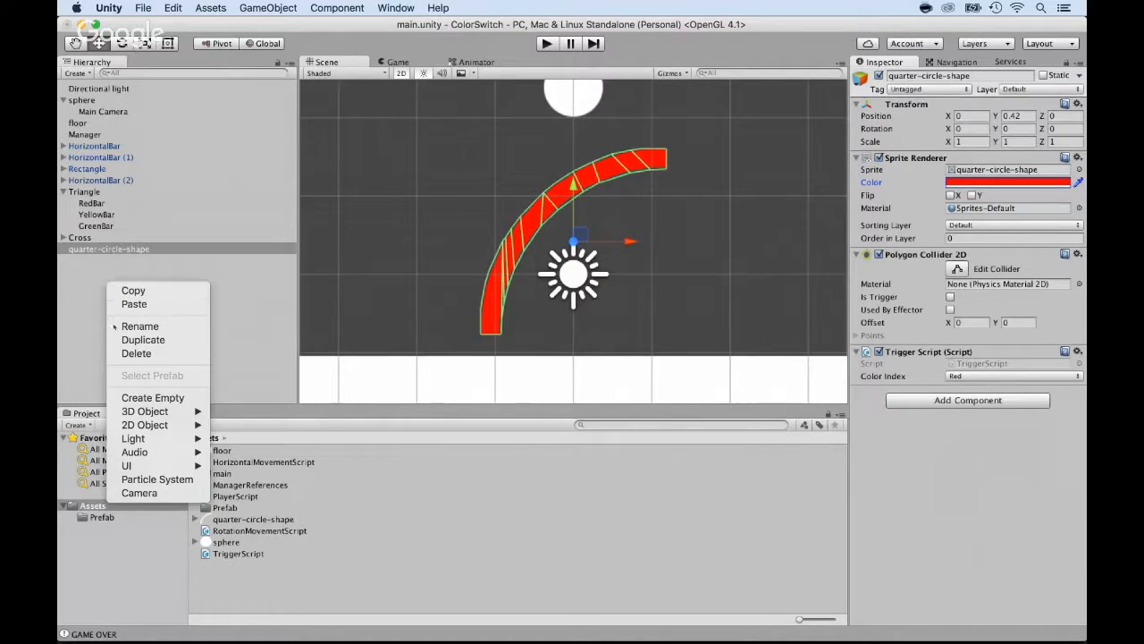
{"action": "left_click", "coordinate": [129, 398]}
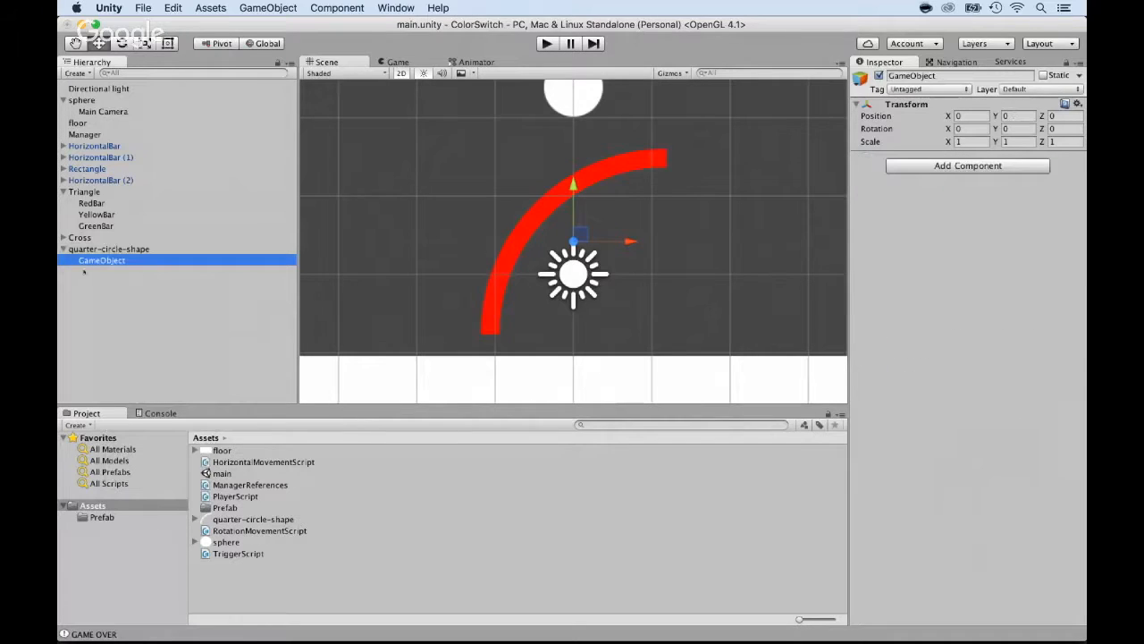
{"action": "left_click_drag", "start_coordinate": [86, 310], "coordinate": [87, 309]}
{"action": "type", "text": "Circle"}
{"action": "key", "text": "Return"}
{"action": "left_click_drag", "start_coordinate": [87, 250], "coordinate": [90, 261]}
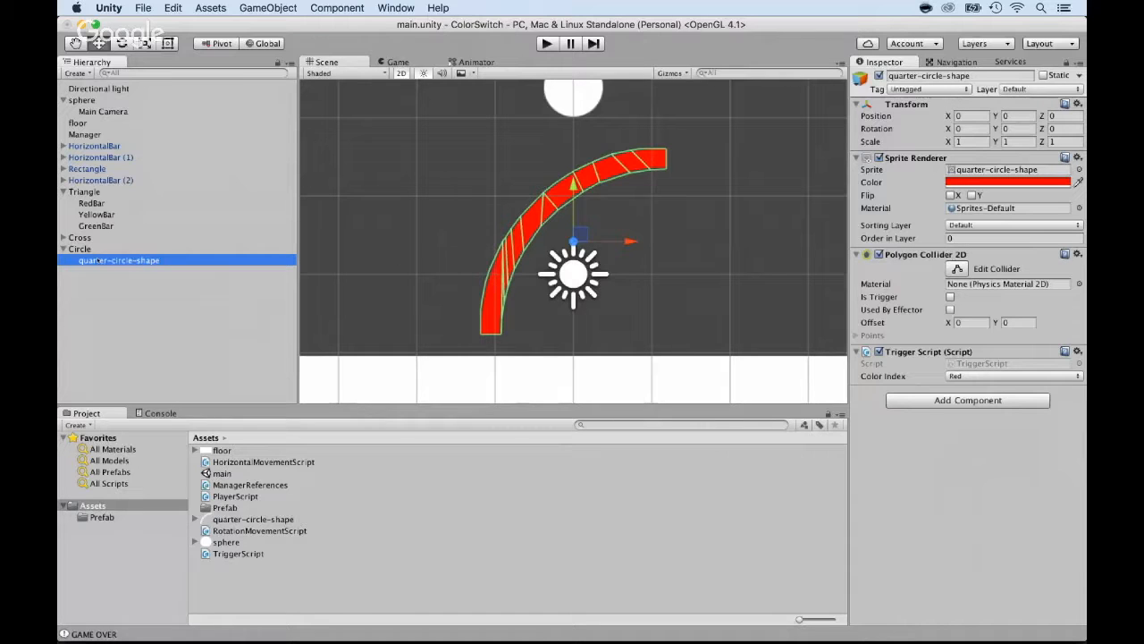
- Duplicate quarter-circle-shape inside Circle and rename the original RED-quarter-circle-shape
{"action": "key", "text": "super+d"}
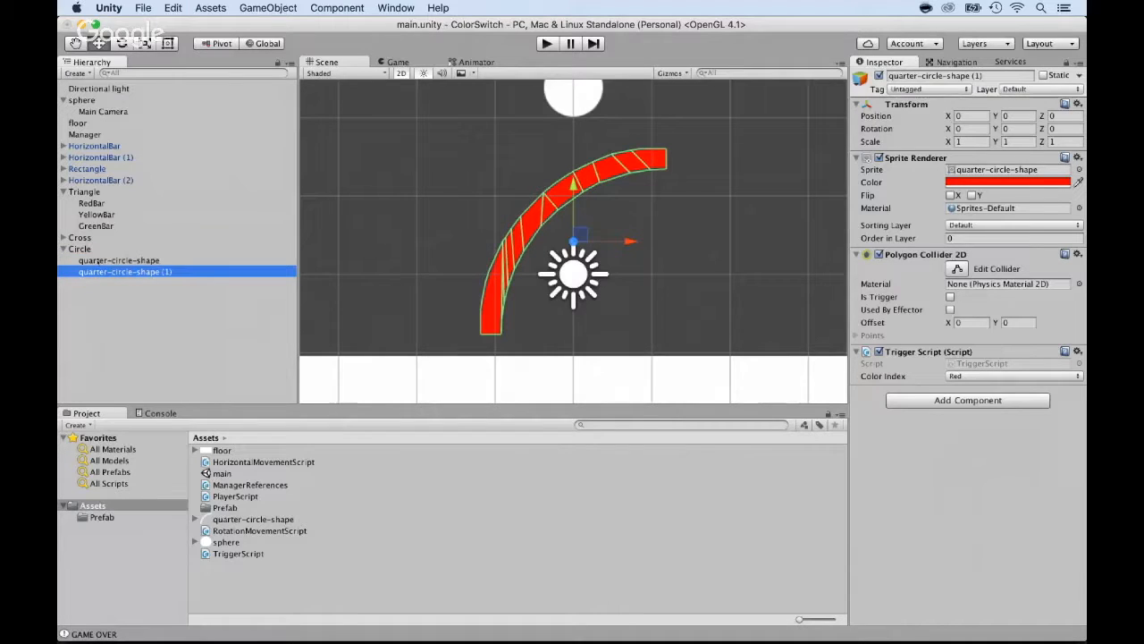
{"action": "left_click", "coordinate": [98, 261]}
{"action": "key", "text": "Return"}
{"action": "key", "text": "Left"}
{"action": "type", "text": "RED-"}
{"action": "key", "text": "Return"}
- Rename the duplicated arc BLUE-quarter-circle-shape, dropping its number suffix
{"action": "left_click", "coordinate": [83, 273]}
{"action": "key", "text": "Return"}
{"action": "key", "text": "Left"}
{"action": "type", "text": "B"}
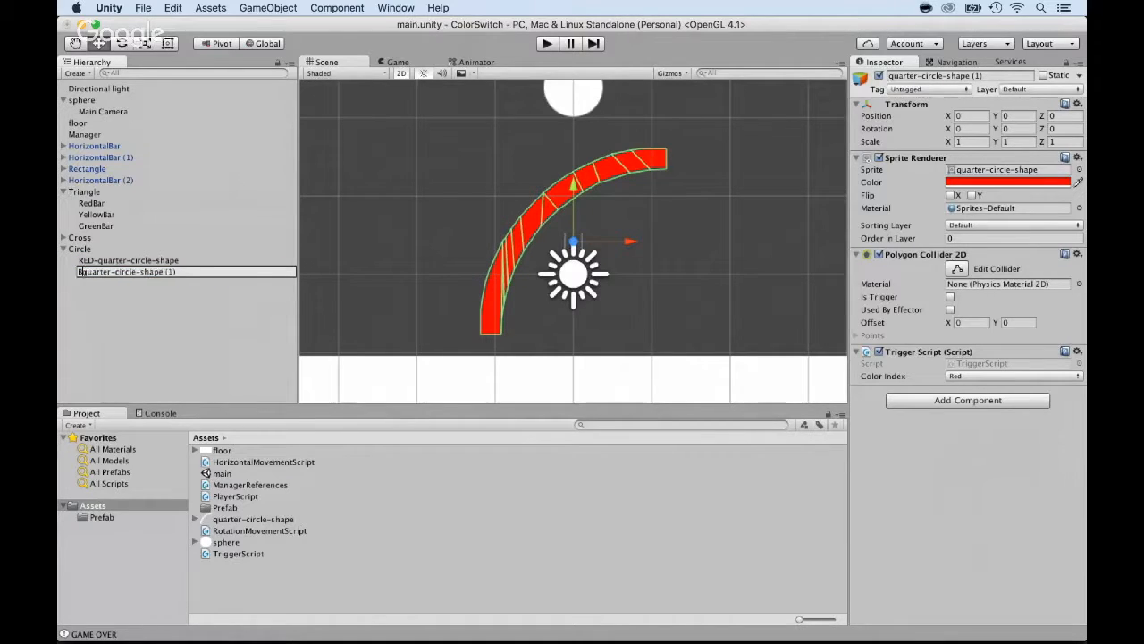
{"action": "type", "text": "LUE-"}
{"action": "left_click", "coordinate": [192, 271]}
{"action": "key", "text": "BackSpace"}
{"action": "key", "text": "BackSpace"}
{"action": "key", "text": "BackSpace"}
{"action": "key", "text": "BackSpace"}
{"action": "key", "text": "Return"}
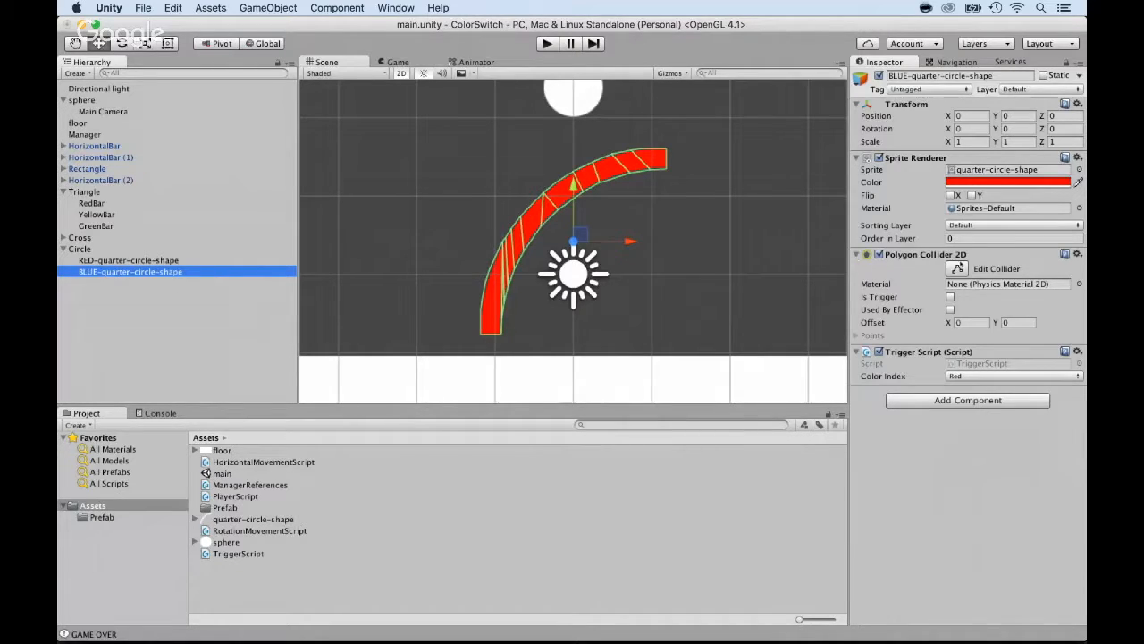
- Color BLUE-quarter-circle-shape light blue, hex 00AAFFFF, and set its Trigger Script color index to Blue
{"action": "left_click", "coordinate": [958, 182]}
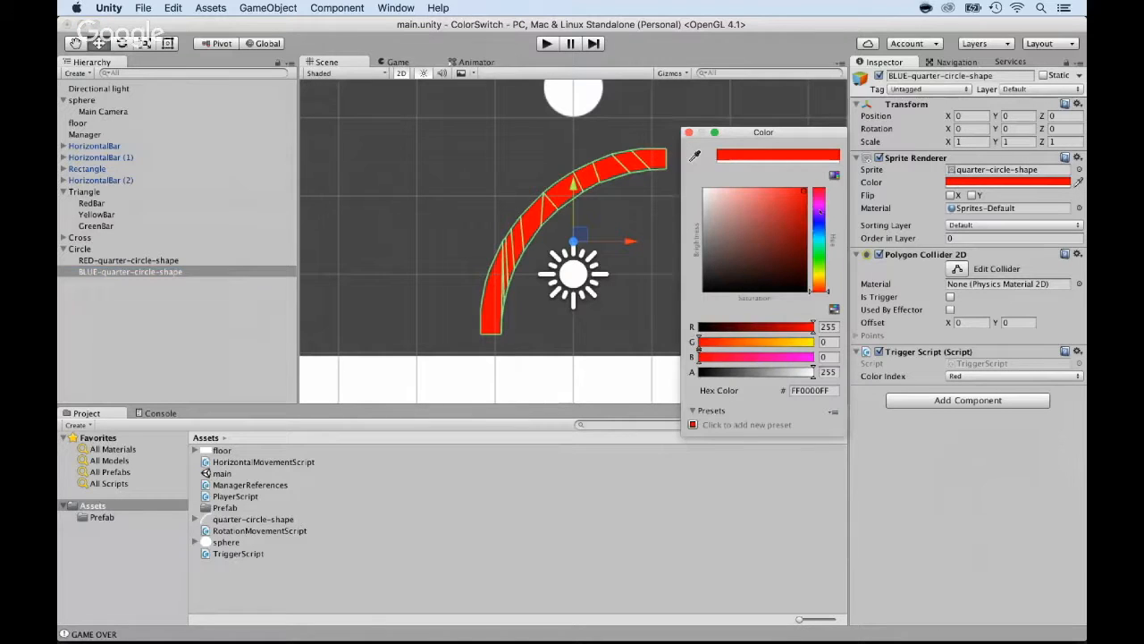
{"action": "left_click", "coordinate": [821, 234]}
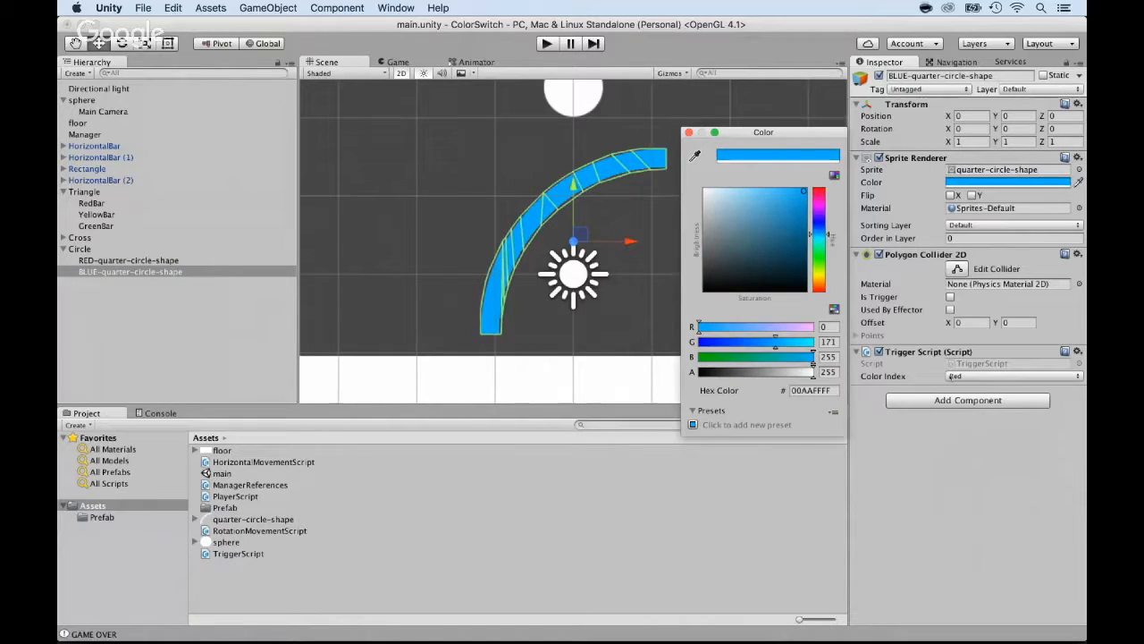
{"action": "left_click", "coordinate": [951, 377]}
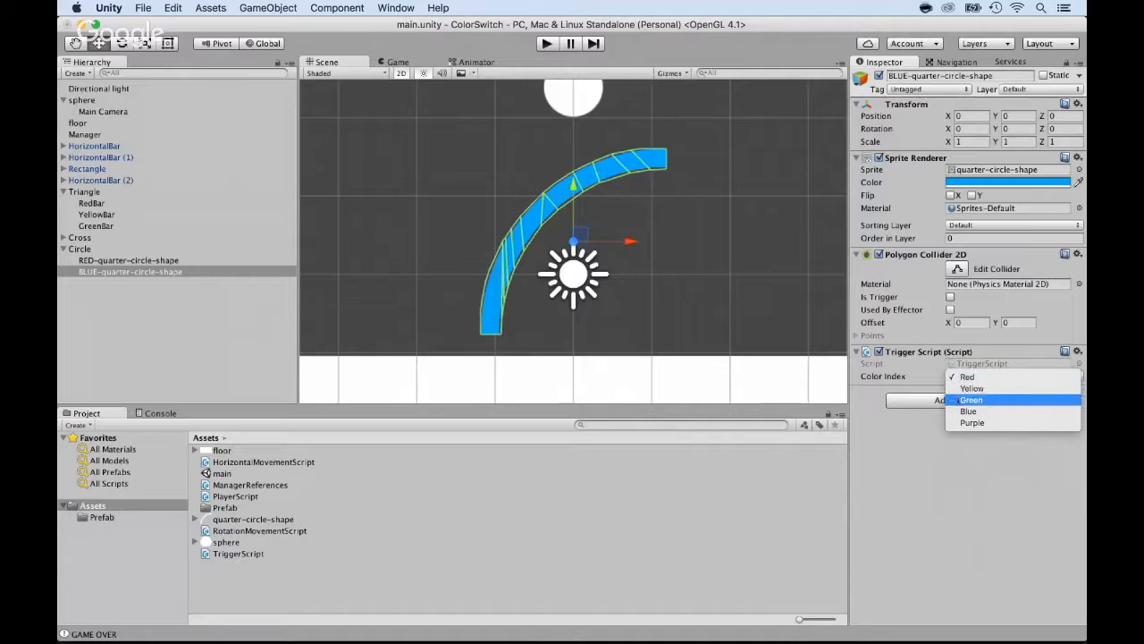
{"action": "left_click", "coordinate": [967, 411]}
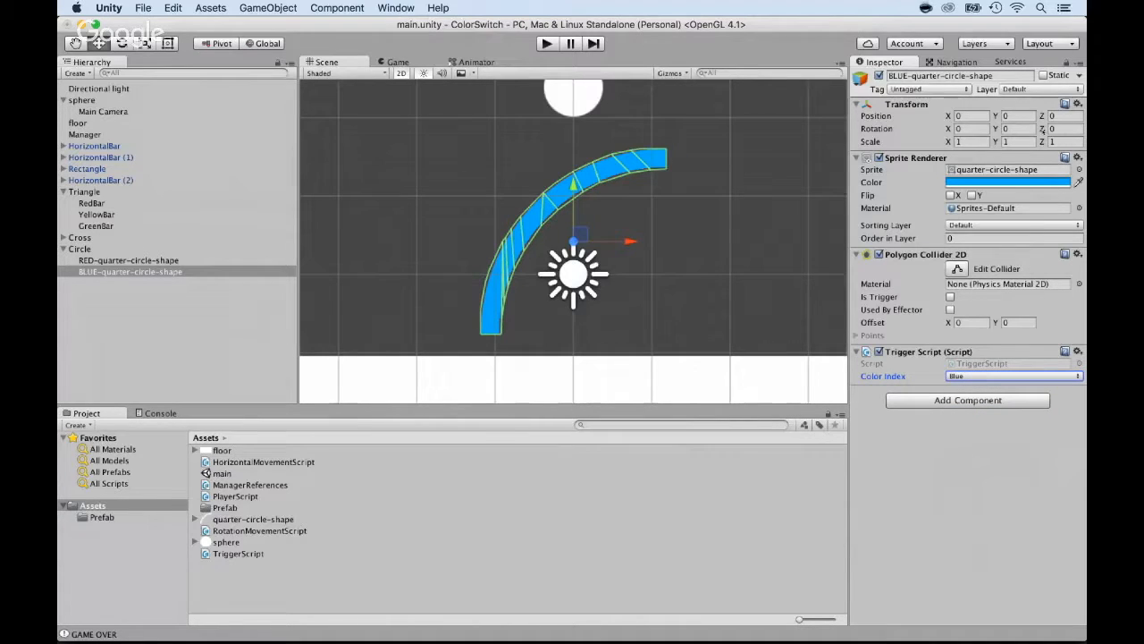
- Set the Z rotation of BLUE-quarter-circle-shape to 90
{"action": "left_click_drag", "start_coordinate": [1040, 130], "coordinate": [1094, 162]}
{"action": "left_click_drag", "start_coordinate": [1086, 104], "coordinate": [1030, 56]}
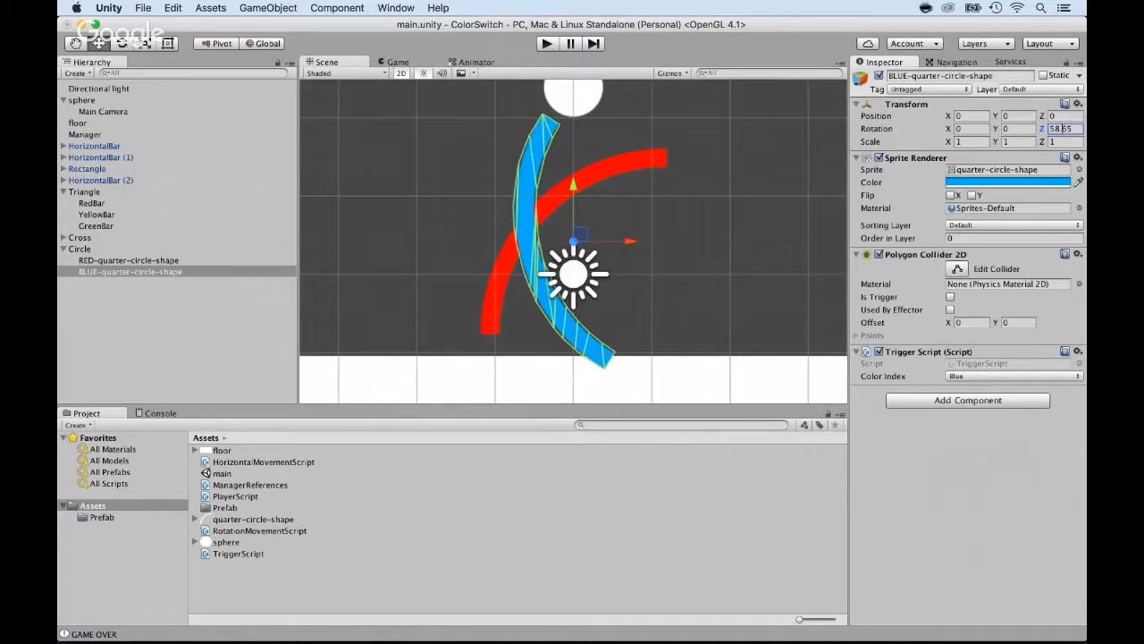
{"action": "type", "text": "90"}
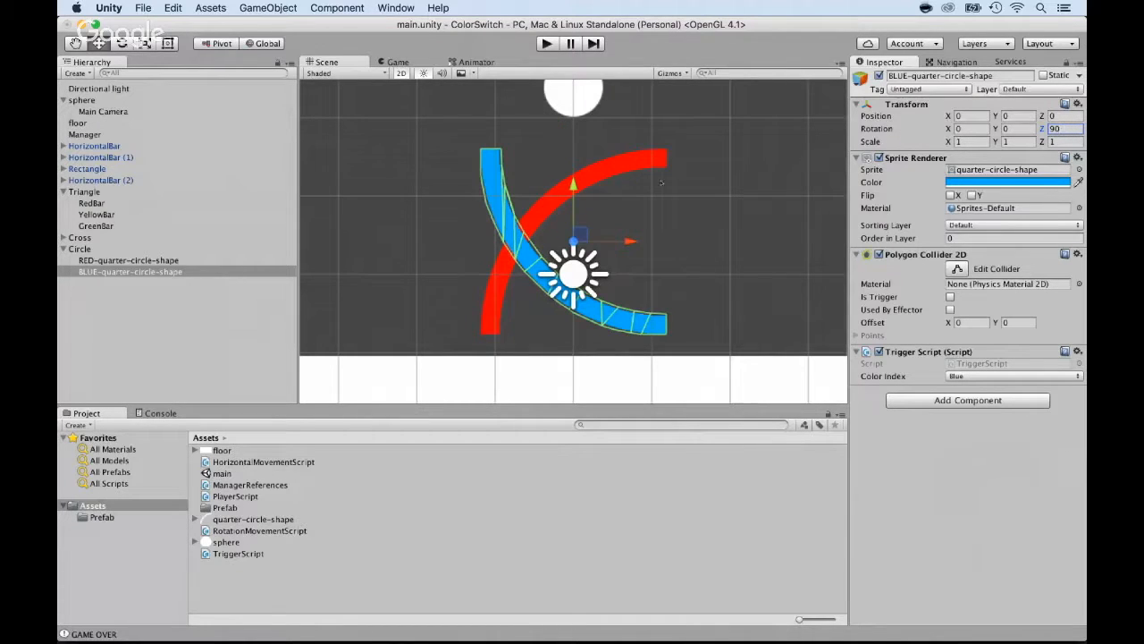
- Move BLUE-quarter-circle-shape down to about Y -2.32 so its upper end meets the red arc's lower end
{"action": "left_click_drag", "start_coordinate": [567, 191], "coordinate": [596, 378]}
{"action": "scroll", "coordinate": [485, 360], "scroll_direction": "down", "scroll_amount": 5}
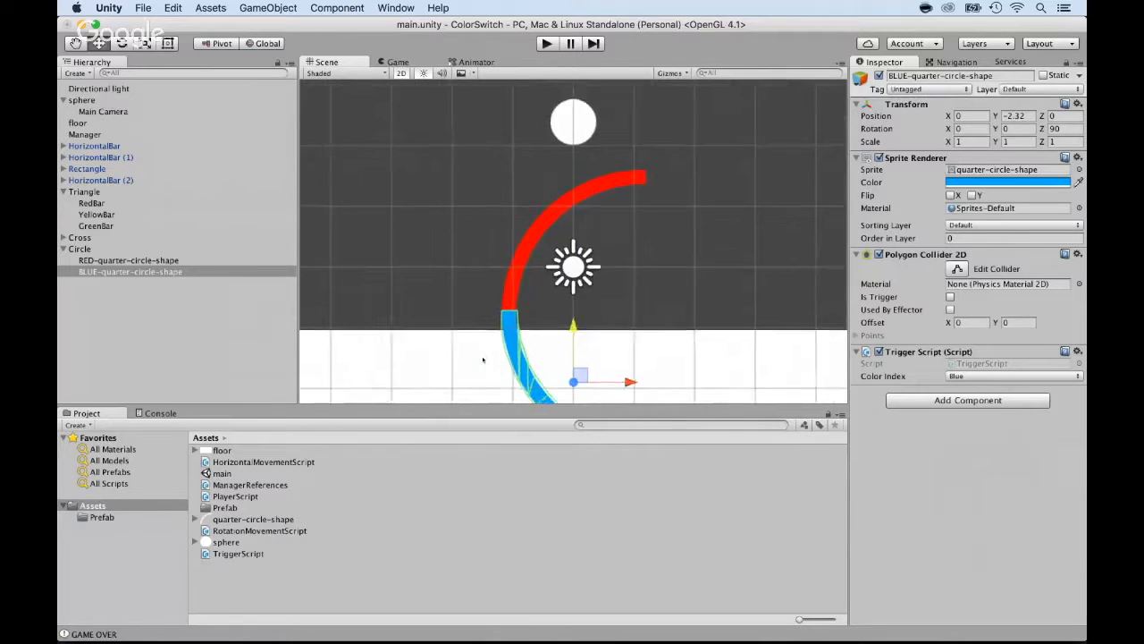
{"action": "key", "text": "f"}
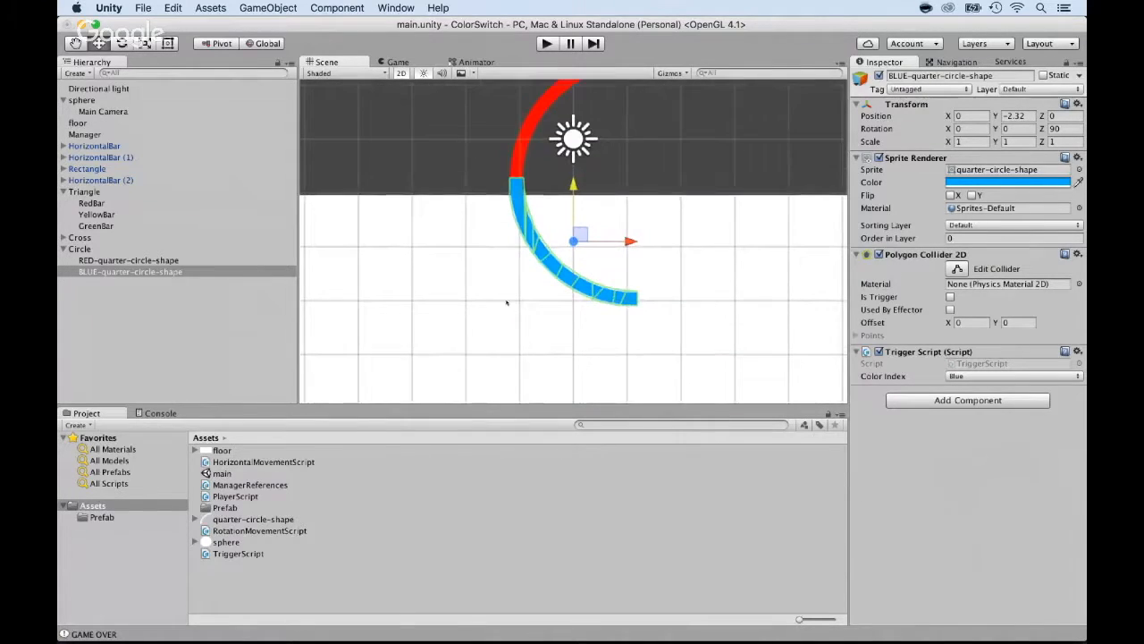
- Nudge BLUE-quarter-circle-shape down to about Y -2.35 to line it up with the red arc's end
{"action": "left_click_drag", "start_coordinate": [571, 185], "coordinate": [573, 186]}
{"action": "key", "text": "f"}
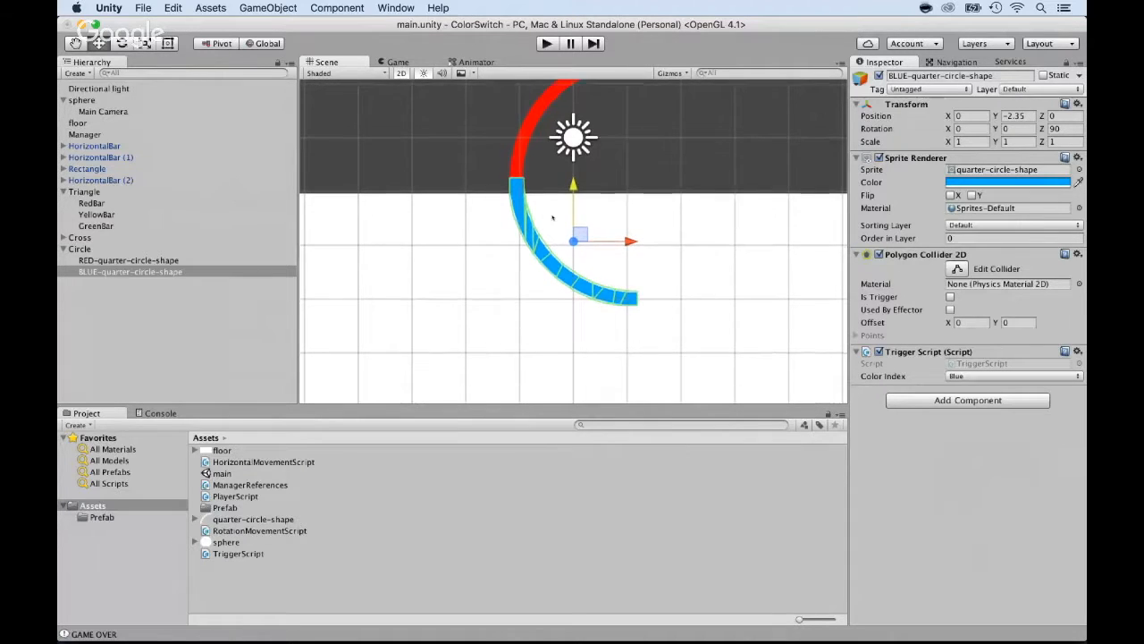
{"action": "scroll", "coordinate": [522, 172], "scroll_direction": "down", "scroll_amount": 1}
- Duplicate the red and blue quarter-circle arcs together under Circle
{"action": "left_click", "coordinate": [522, 171], "text": "shift"}
{"action": "key", "text": "f"}
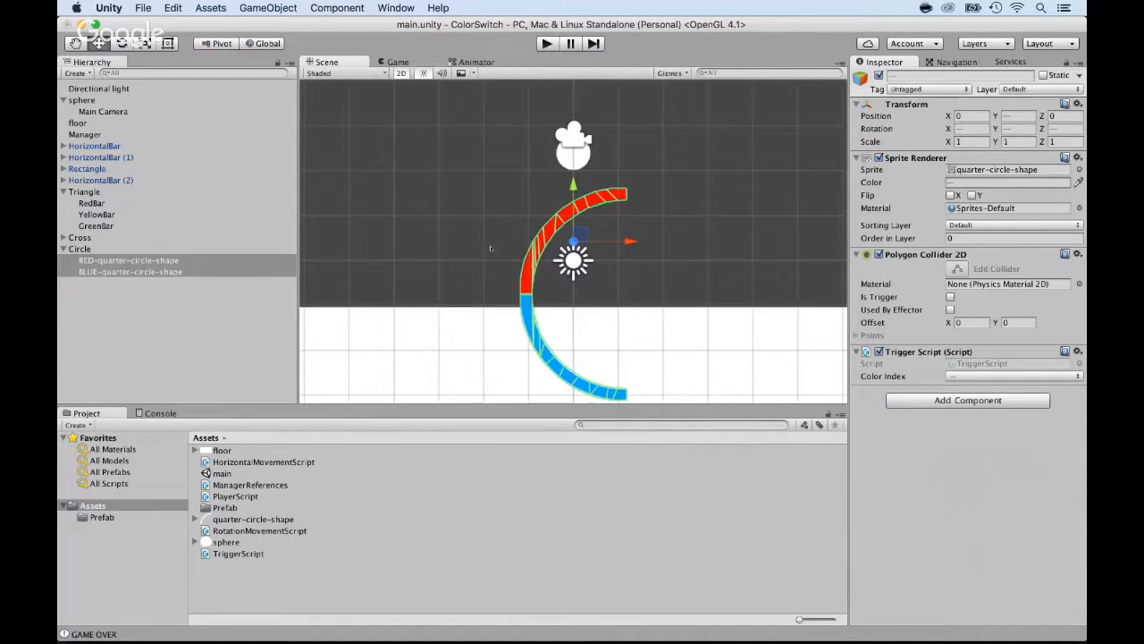
{"action": "key", "text": "super+d"}
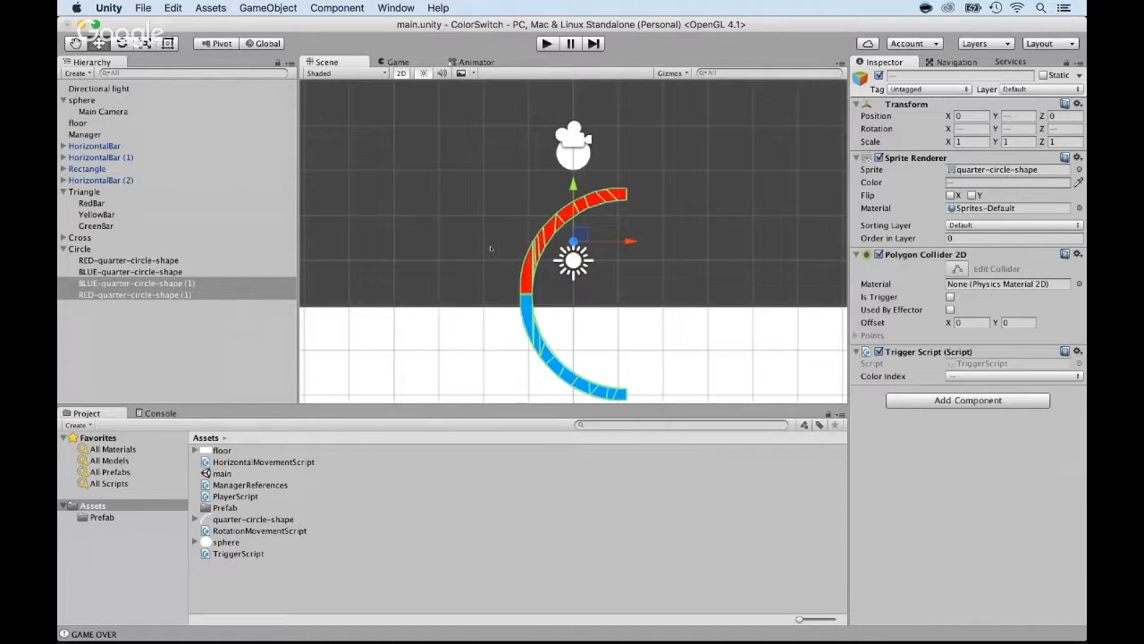
{"action": "key", "text": "r"}
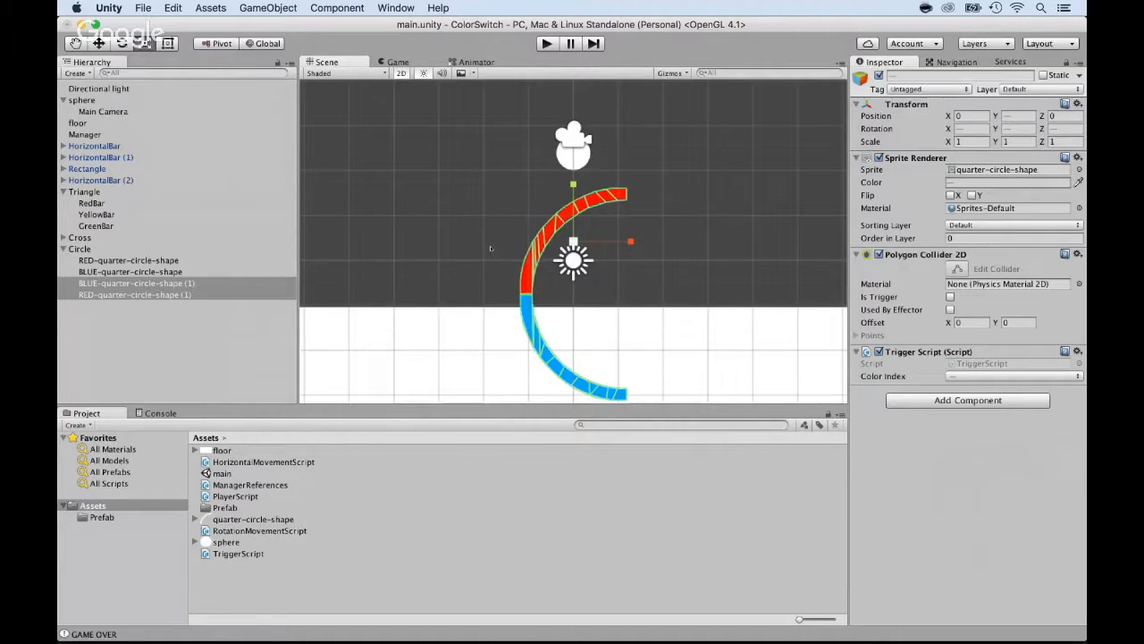
{"action": "key", "text": "e"}
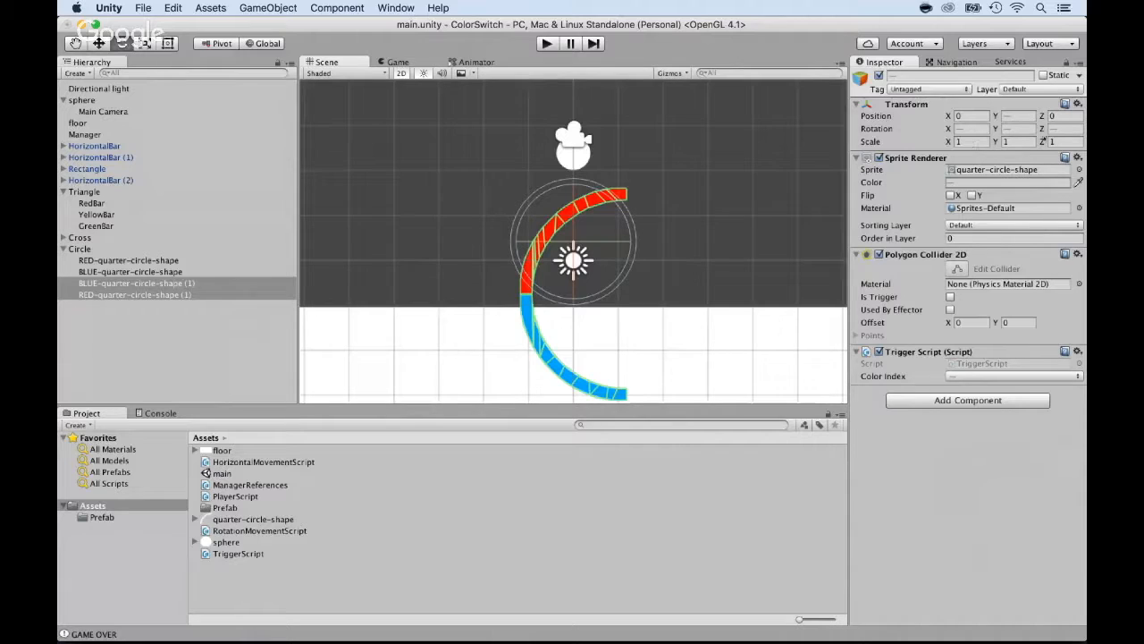
- Replace BLUE with YELLOW in the name of the duplicated blue arc
{"action": "left_click", "coordinate": [134, 283]}
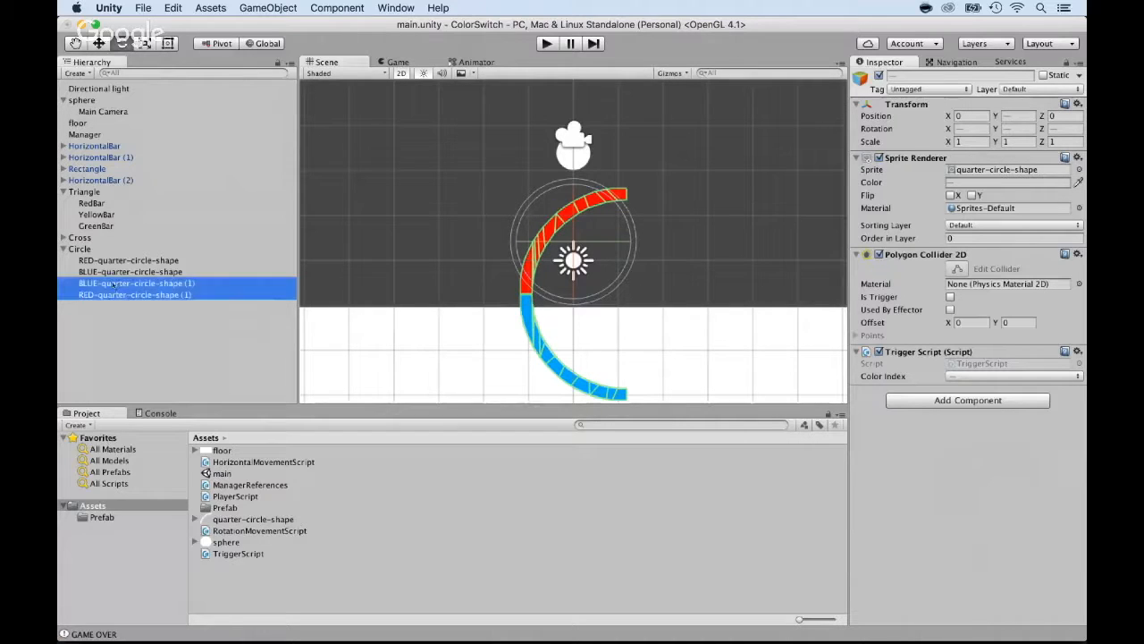
{"action": "key", "text": "Return"}
{"action": "key", "text": "Home"}
{"action": "key", "text": "shift+Right"}
{"action": "key", "text": "shift+Right"}
{"action": "key", "text": "shift+Right"}
{"action": "key", "text": "shift+Right"}
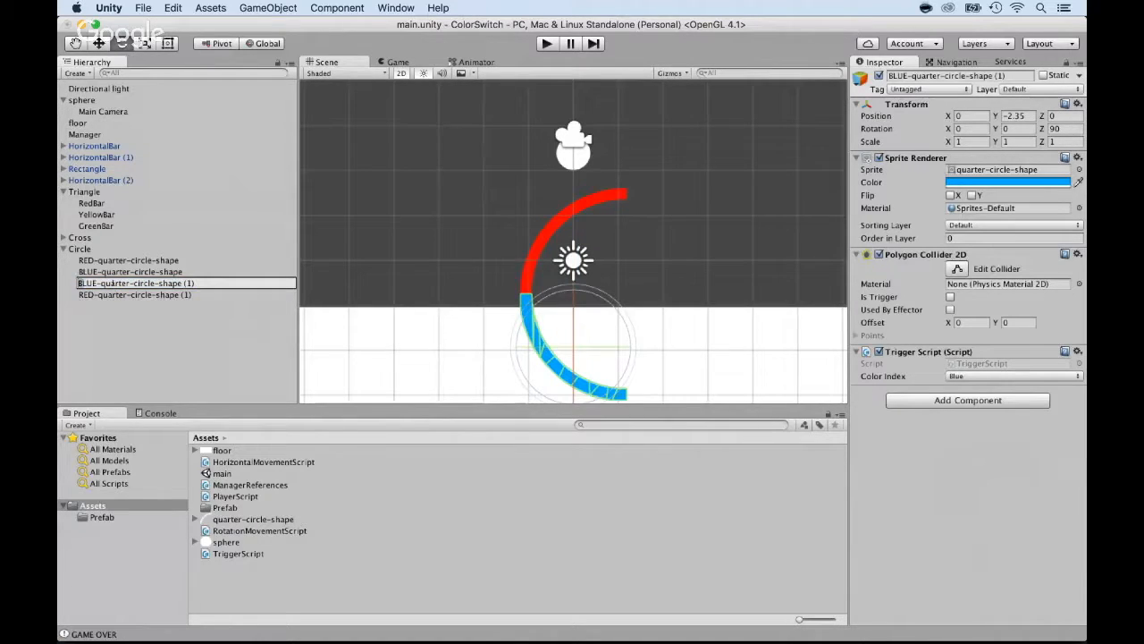
{"action": "type", "text": "YELLOW"}
{"action": "key", "text": "Return"}
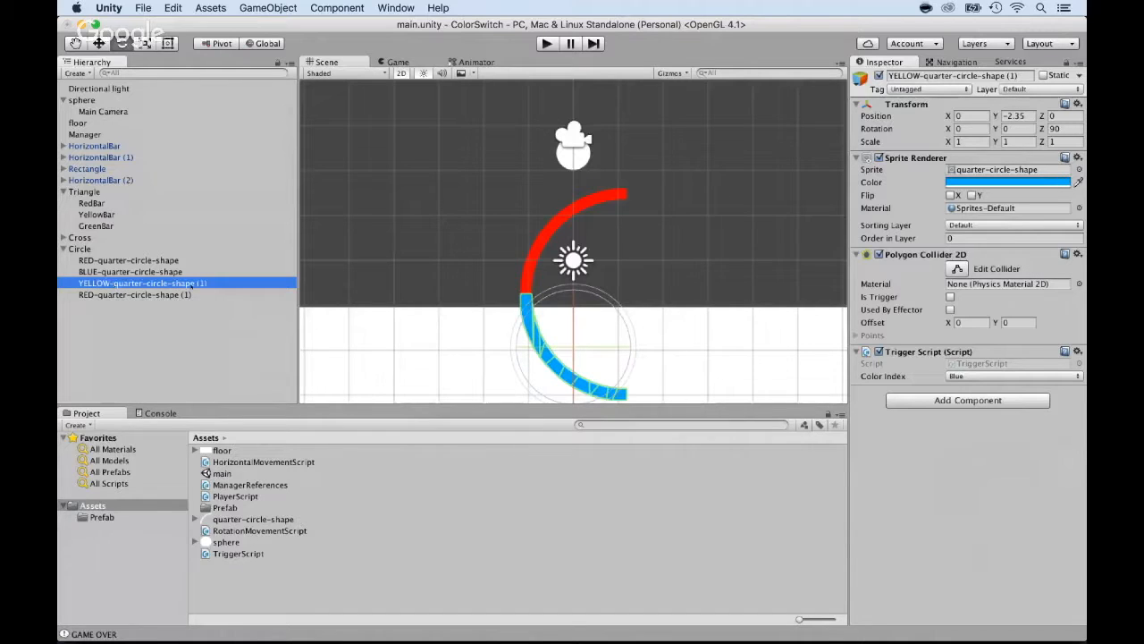
- Remove the number suffix from the yellow arc's name, leaving YELLOW-quarter-circle-shape
{"action": "key", "text": "Return"}
{"action": "key", "text": "End"}
{"action": "key", "text": "BackSpace"}
{"action": "key", "text": "BackSpace"}
{"action": "key", "text": "BackSpace"}
{"action": "key", "text": "BackSpace"}
{"action": "key", "text": "Return"}
- Color YELLOW-quarter-circle-shape yellow, hex FFF700FF
{"action": "left_click", "coordinate": [1007, 182]}
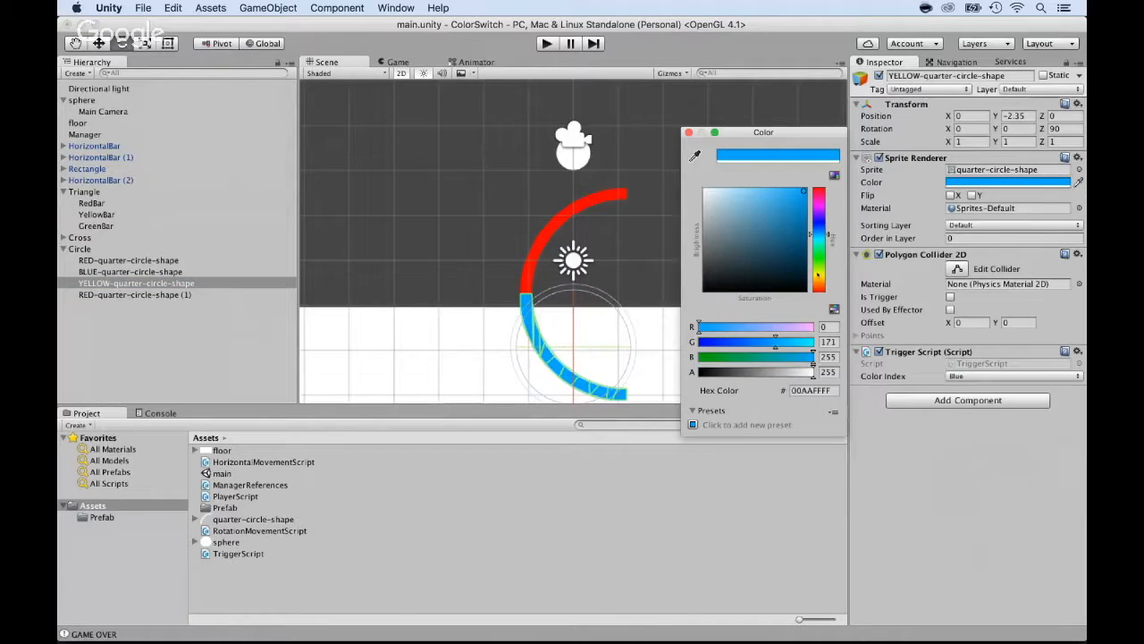
{"action": "left_click", "coordinate": [817, 273]}
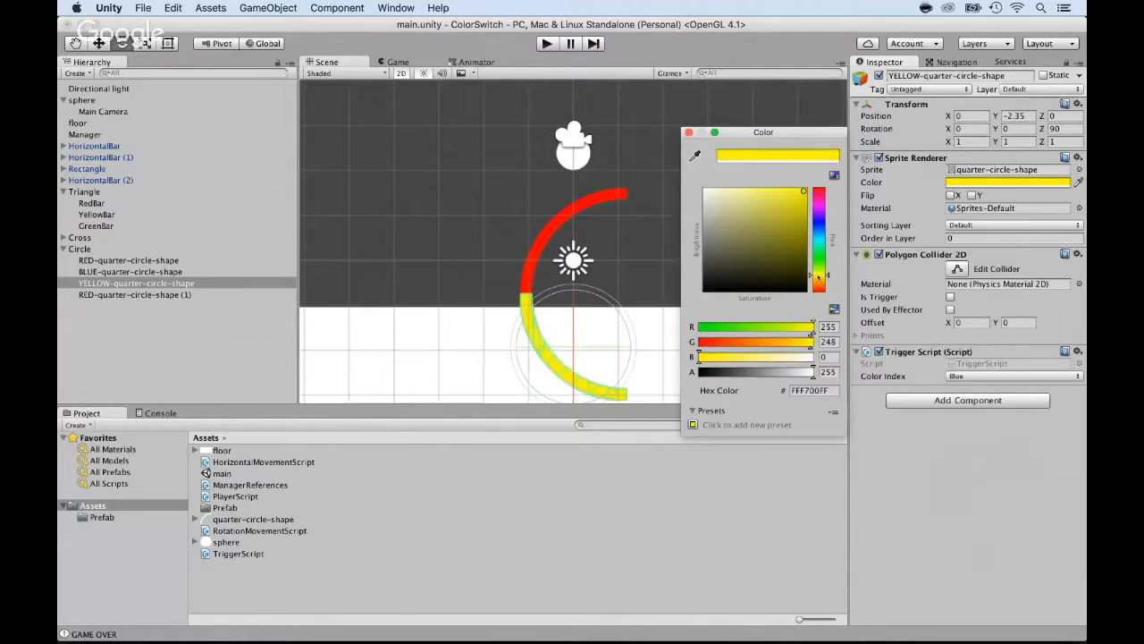
{"action": "key", "text": "Return"}
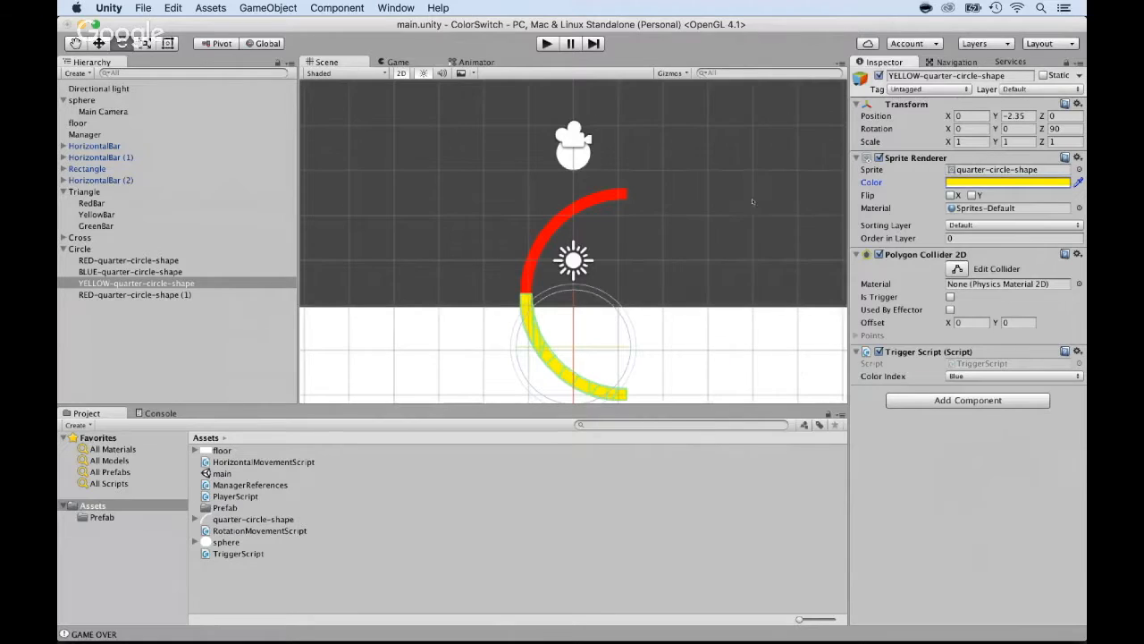
- Rename the duplicated red arc GREEN-quarter-circle-shape, dropping its number suffix
{"action": "left_click", "coordinate": [80, 295]}
{"action": "key", "text": "Return"}
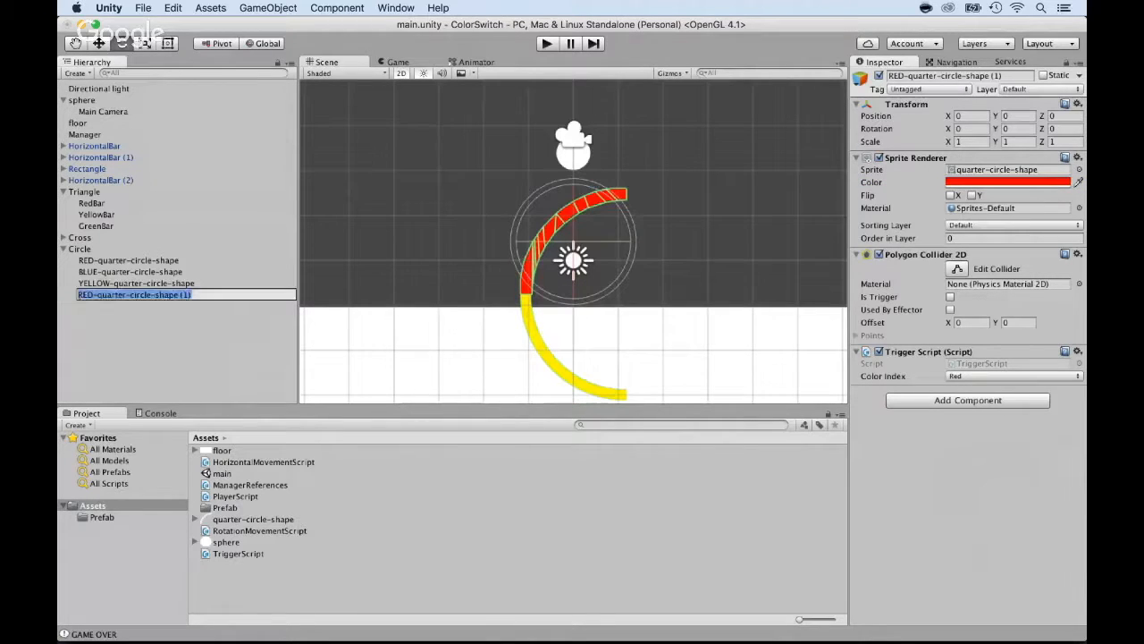
{"action": "left_click_drag", "start_coordinate": [93, 295], "coordinate": [78, 295]}
{"action": "type", "text": "GREE"}
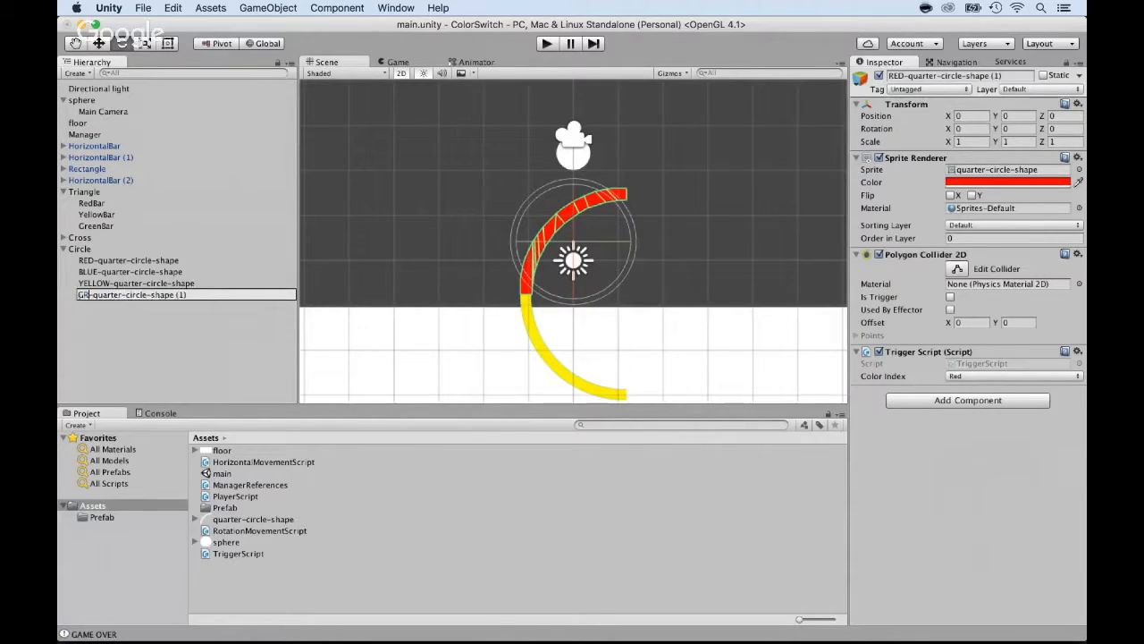
{"action": "type", "text": "N"}
{"action": "key", "text": "End"}
{"action": "key", "text": "BackSpace"}
{"action": "key", "text": "BackSpace"}
{"action": "key", "text": "BackSpace"}
{"action": "key", "text": "BackSpace"}
{"action": "key", "text": "Return"}
- Color GREEN-quarter-circle-shape green, hex 00FF21FF, and set its Trigger Script color index to Green
{"action": "left_click", "coordinate": [962, 182]}
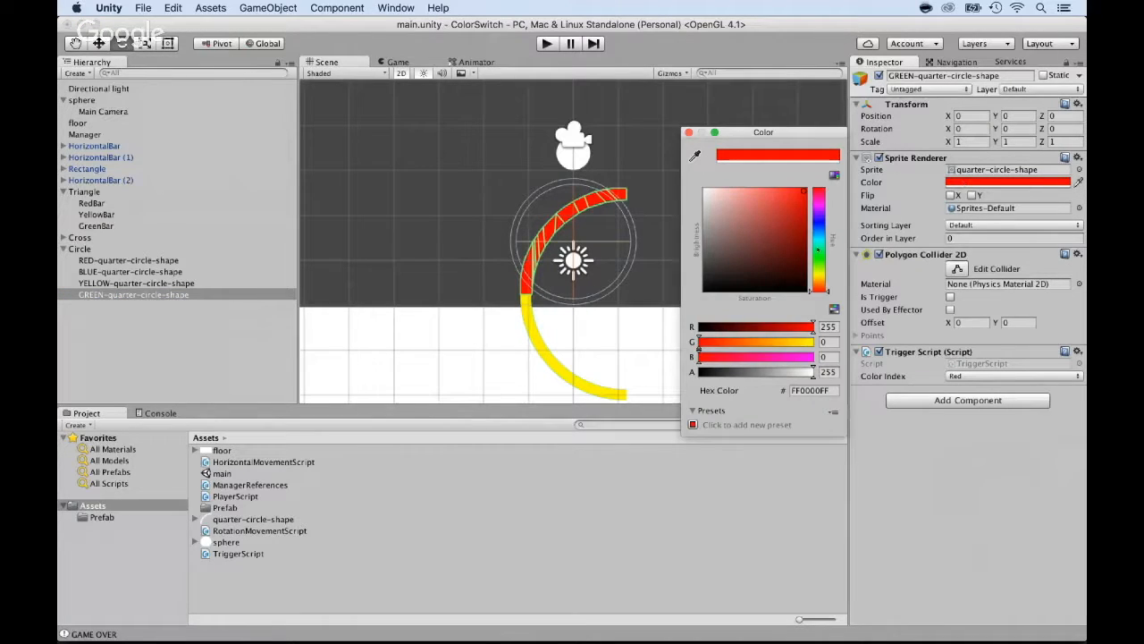
{"action": "left_click_drag", "start_coordinate": [818, 288], "coordinate": [814, 255]}
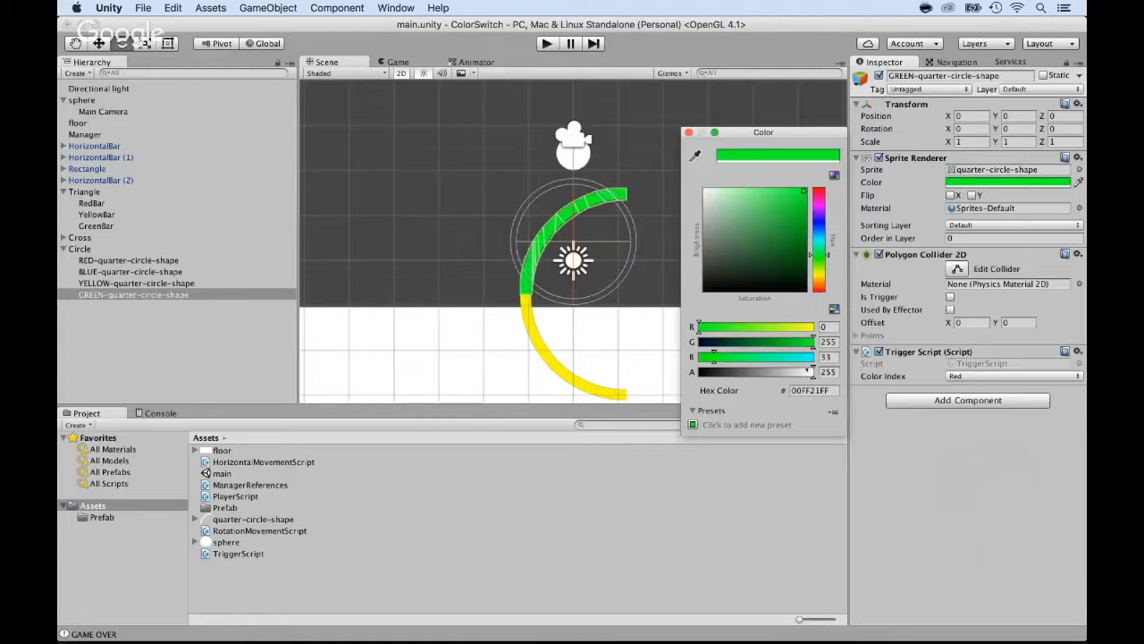
{"action": "left_click", "coordinate": [955, 377]}
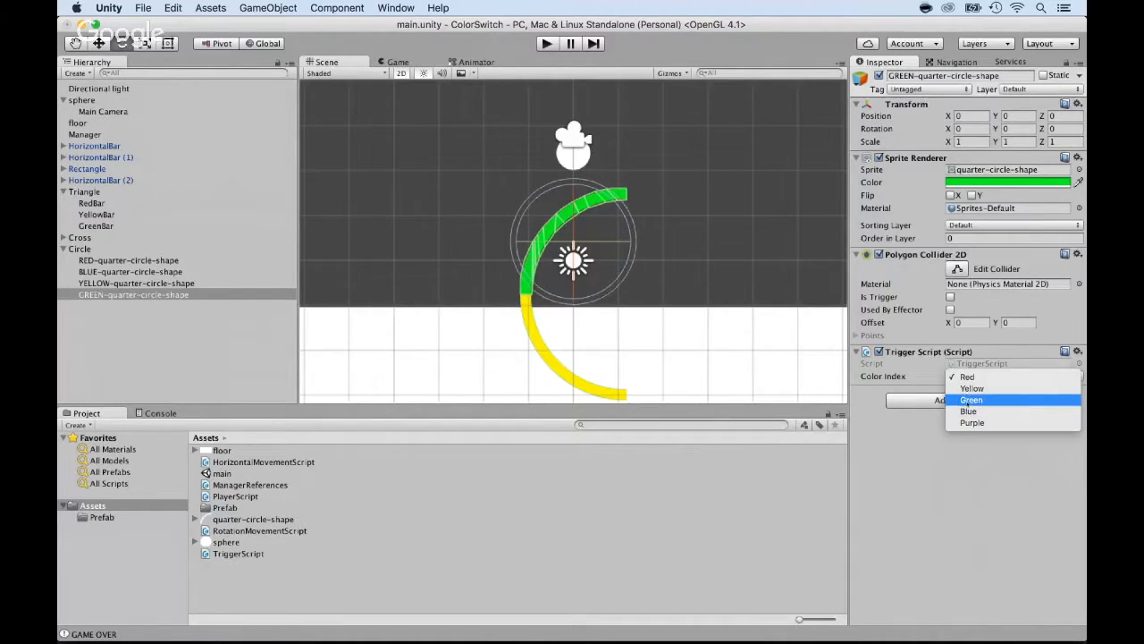
{"action": "left_click", "coordinate": [970, 400]}
- Set the Trigger Script color index of YELLOW-quarter-circle-shape to Yellow
{"action": "left_click", "coordinate": [140, 283]}
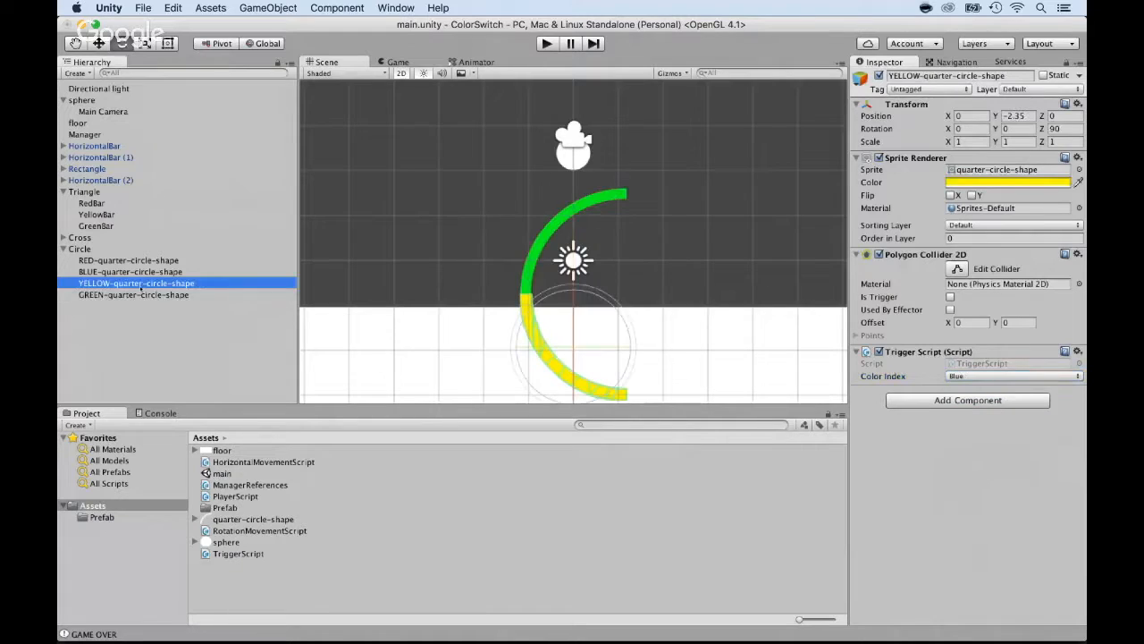
{"action": "left_click", "coordinate": [1007, 376]}
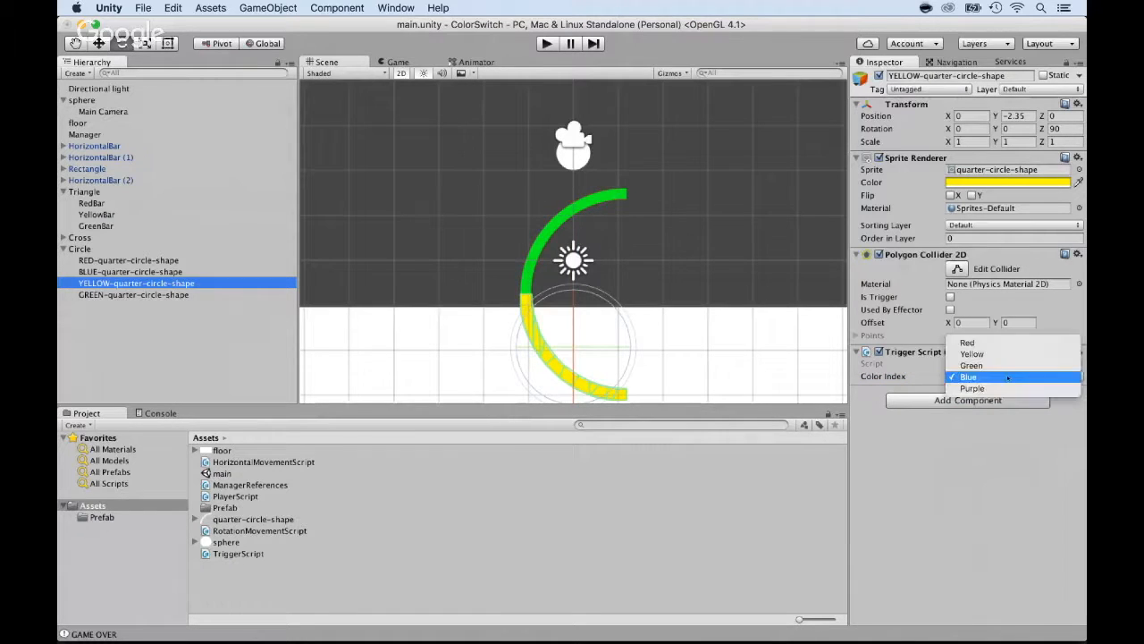
{"action": "left_click", "coordinate": [983, 354]}
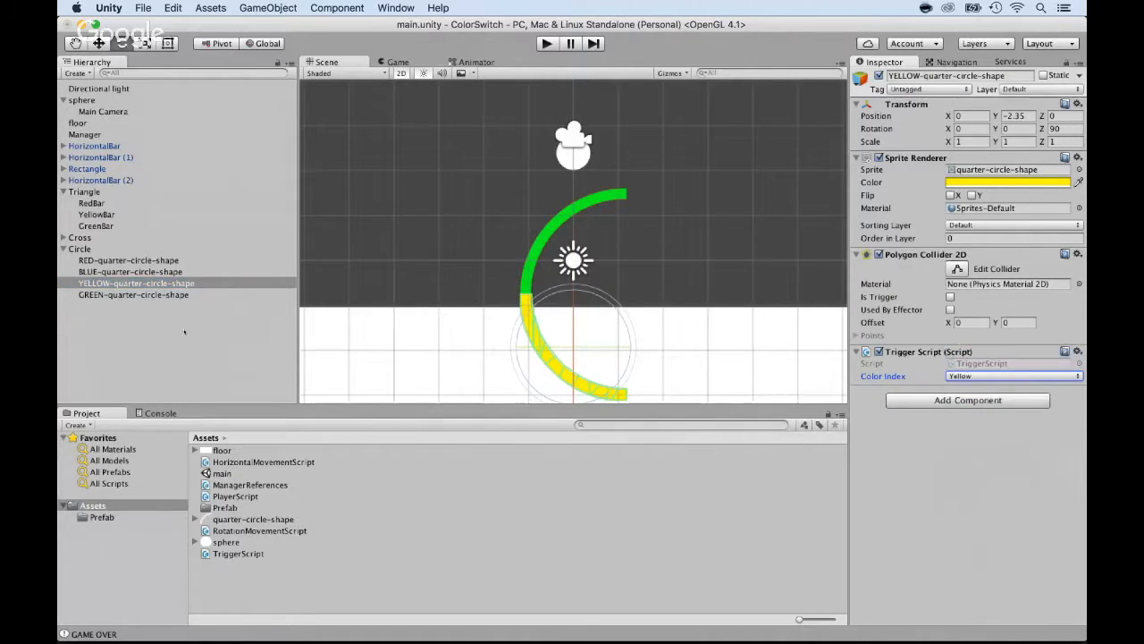
- Check the four arcs under Circle and set the Z rotation of YELLOW-quarter-circle-shape to 180
{"action": "left_click", "coordinate": [128, 261]}
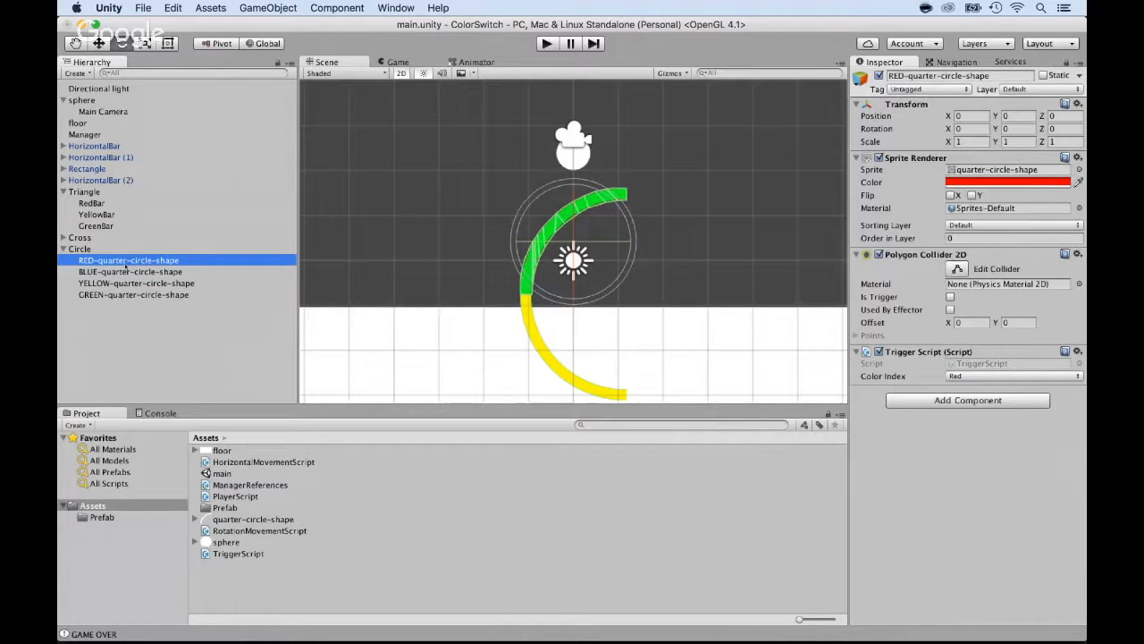
{"action": "left_click", "coordinate": [125, 282]}
{"action": "left_click", "coordinate": [126, 272]}
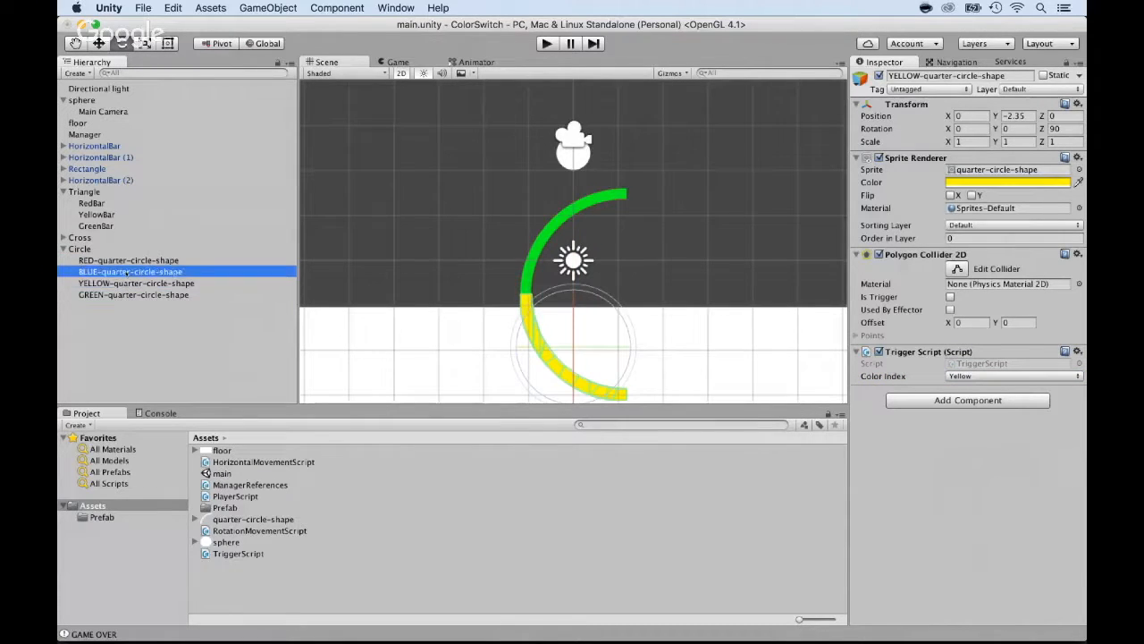
{"action": "left_click", "coordinate": [127, 282]}
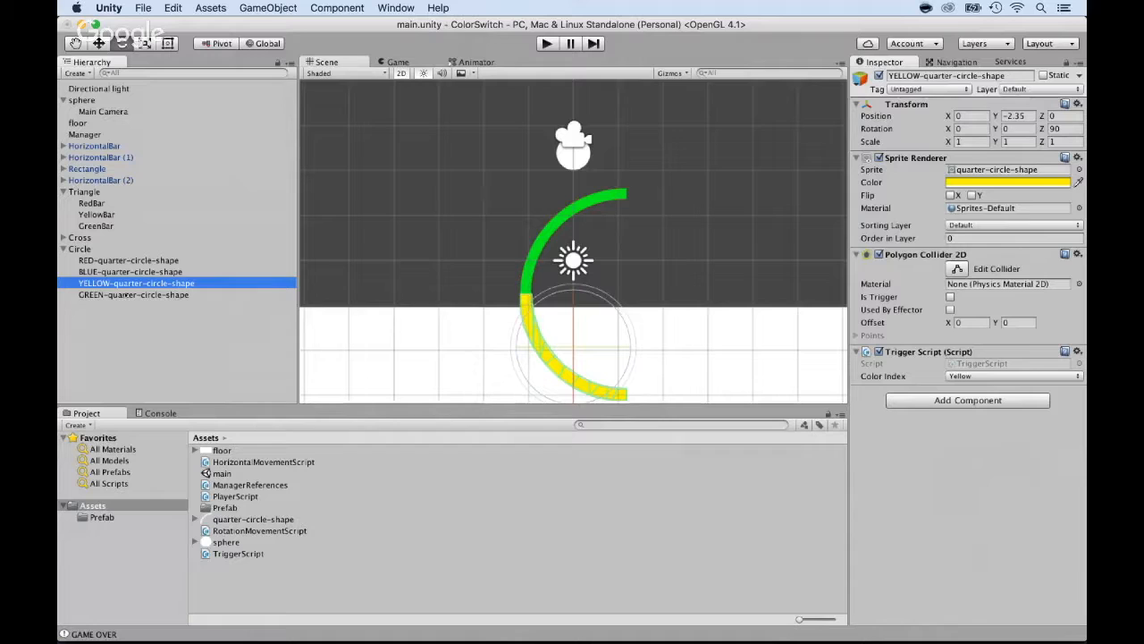
{"action": "left_click", "coordinate": [126, 294]}
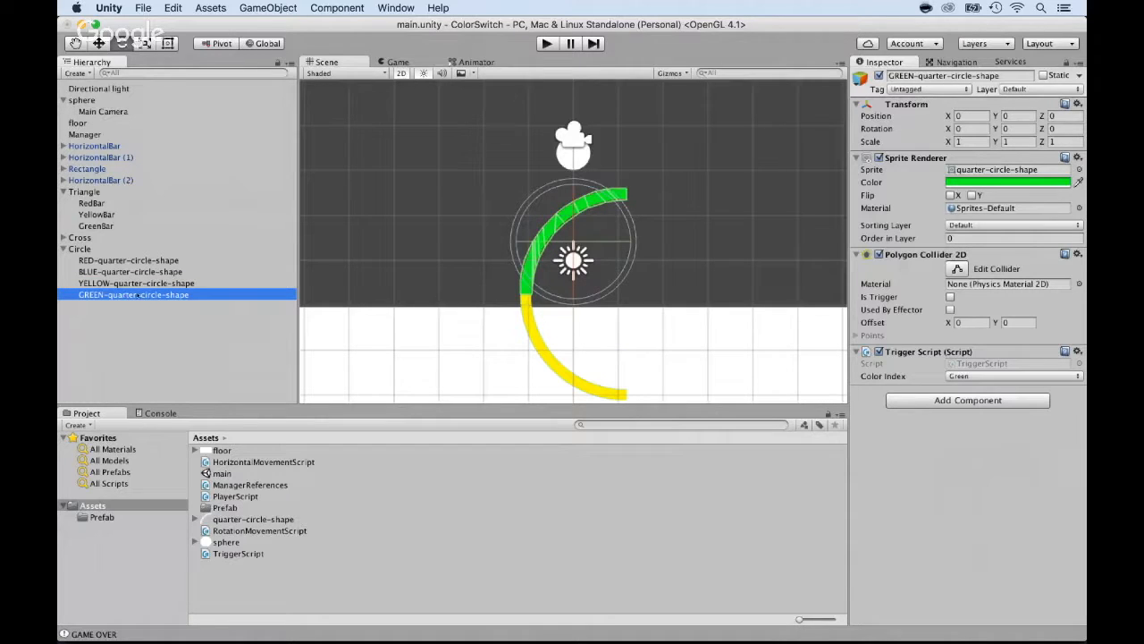
{"action": "left_click", "coordinate": [192, 283]}
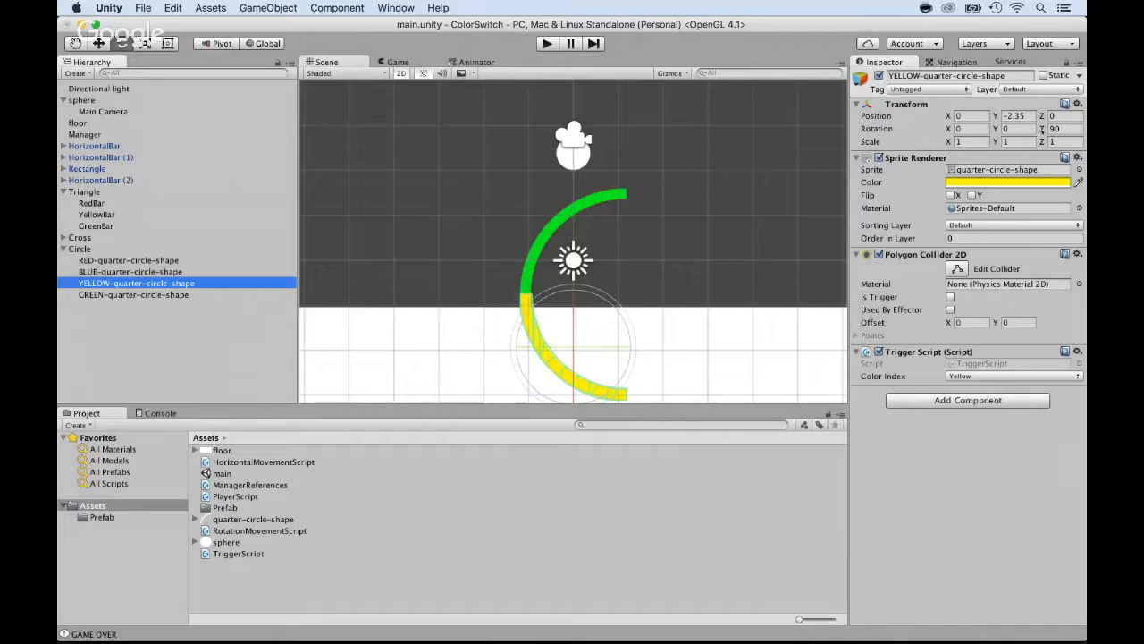
{"action": "left_click", "coordinate": [1058, 128]}
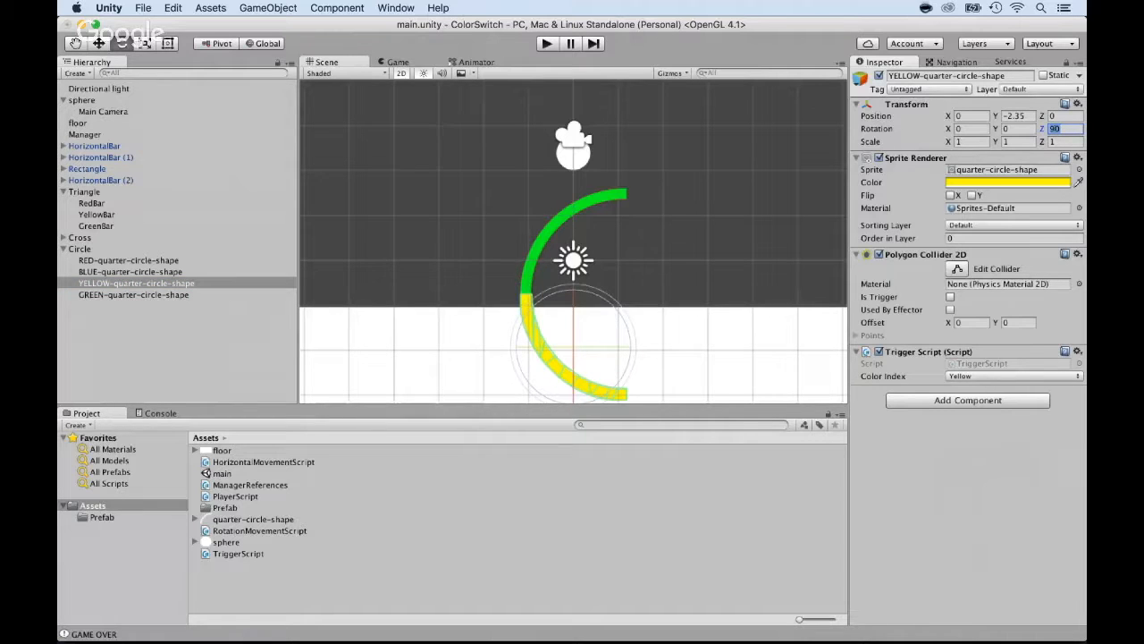
{"action": "type", "text": "180"}
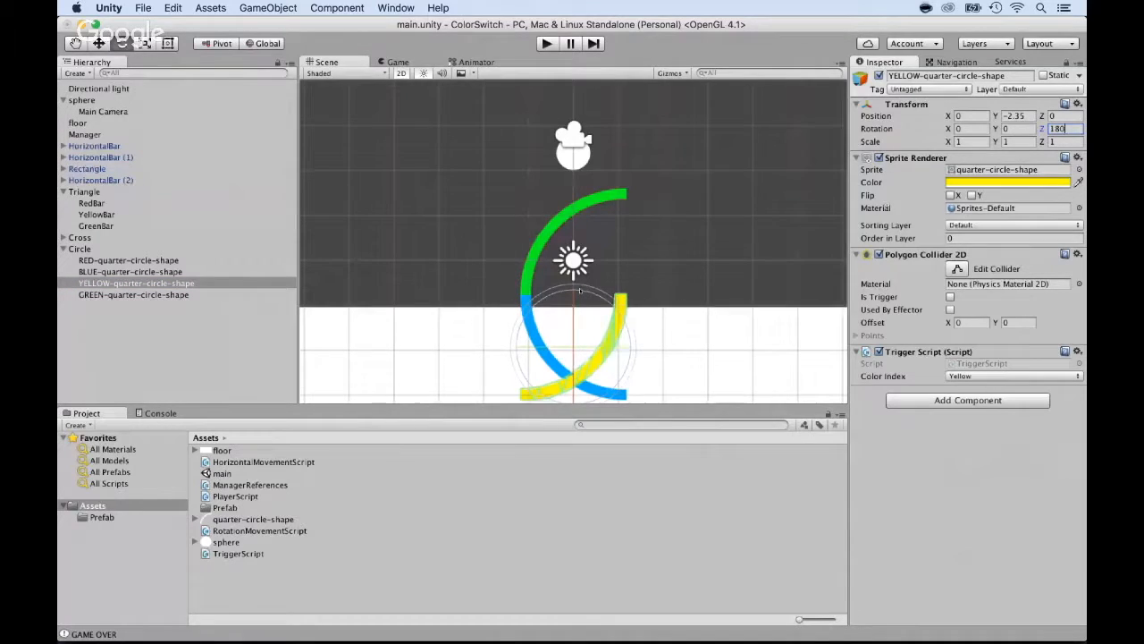
- Move YELLOW-quarter-circle-shape along X to about 2.37 so its lower end meets the blue arc's lower end
{"action": "scroll", "coordinate": [538, 295], "scroll_direction": "down", "scroll_amount": 2}
{"action": "left_click", "coordinate": [518, 310]}
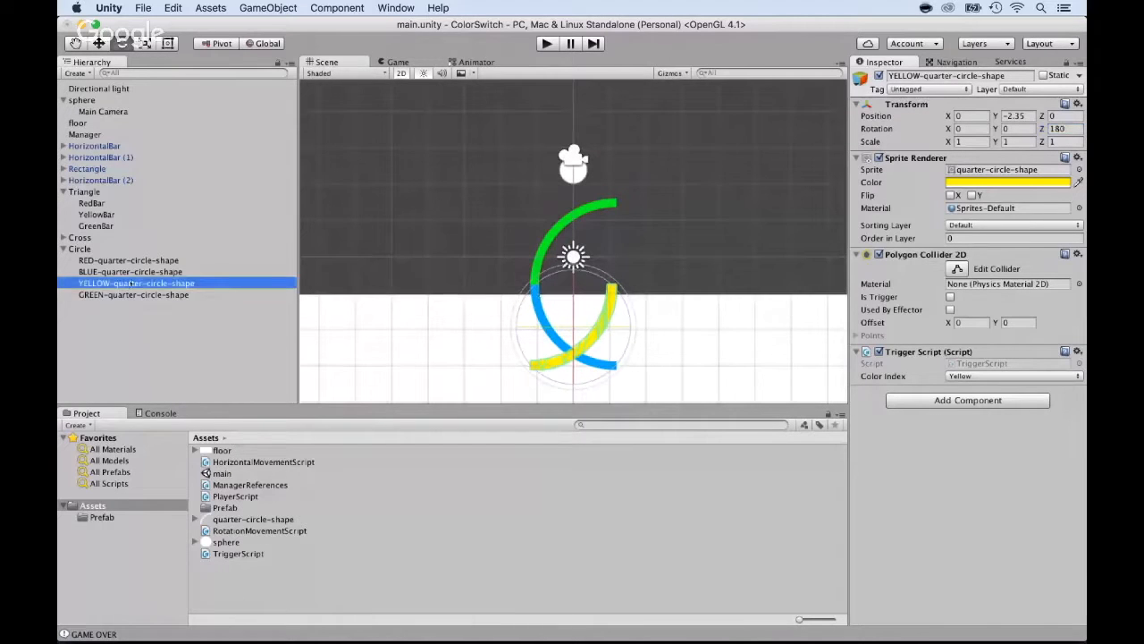
{"action": "key", "text": "w"}
{"action": "left_click_drag", "start_coordinate": [620, 326], "coordinate": [726, 319]}
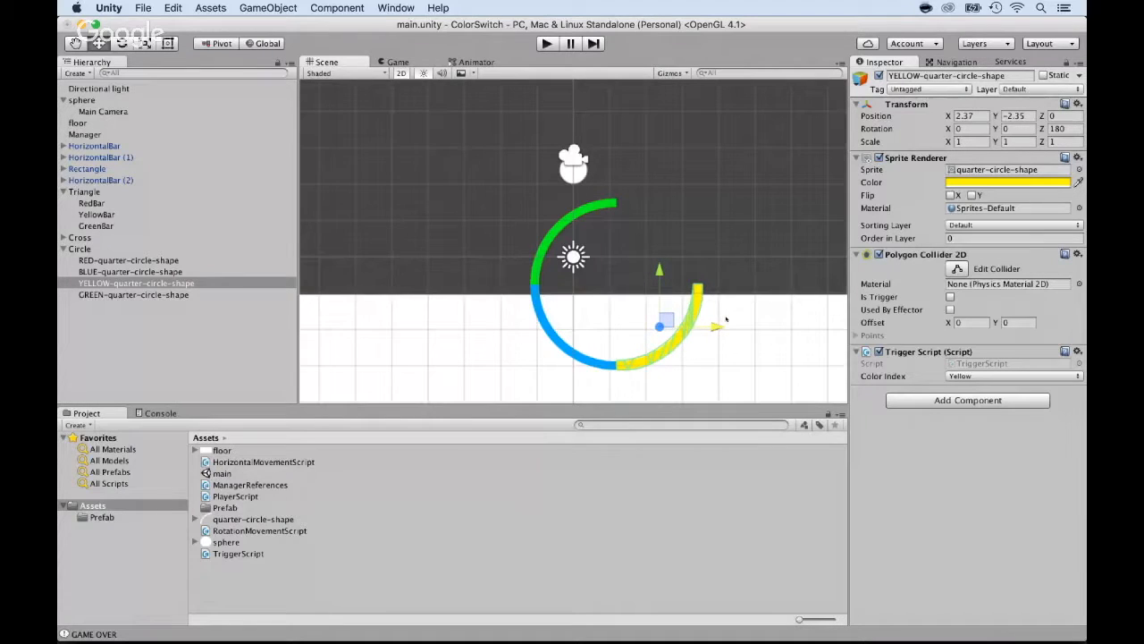
- Set the Z rotation of GREEN-quarter-circle-shape to 270 and move it to about X 2.37 to close the ring
{"action": "left_click", "coordinate": [284, 294]}
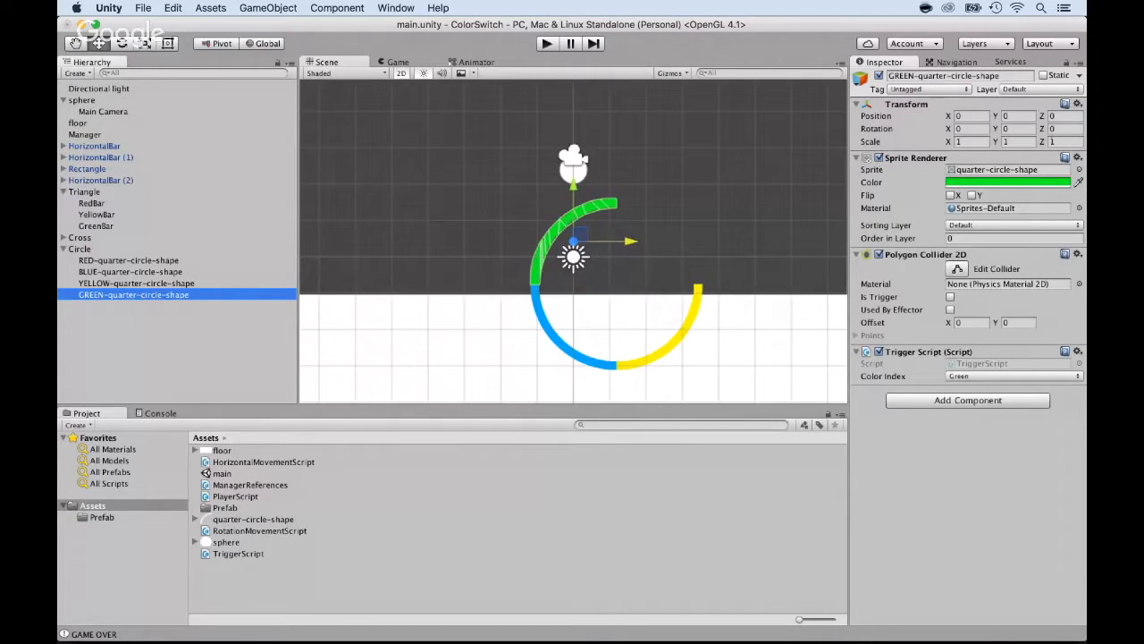
{"action": "left_click", "coordinate": [1068, 130]}
{"action": "type", "text": "270"}
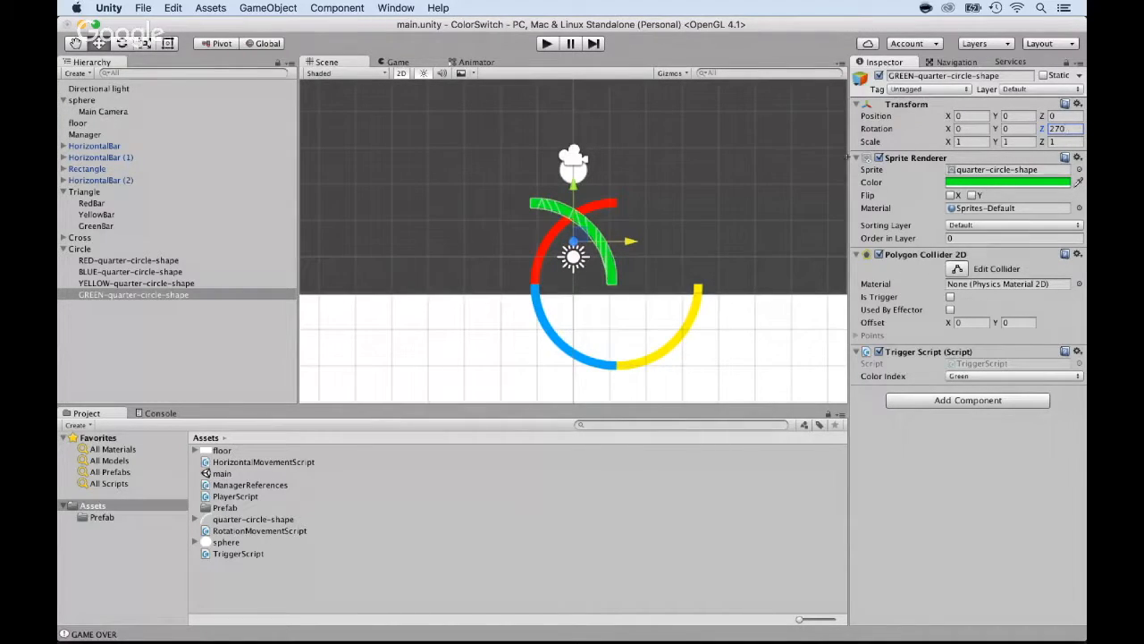
{"action": "left_click_drag", "start_coordinate": [631, 241], "coordinate": [724, 232]}
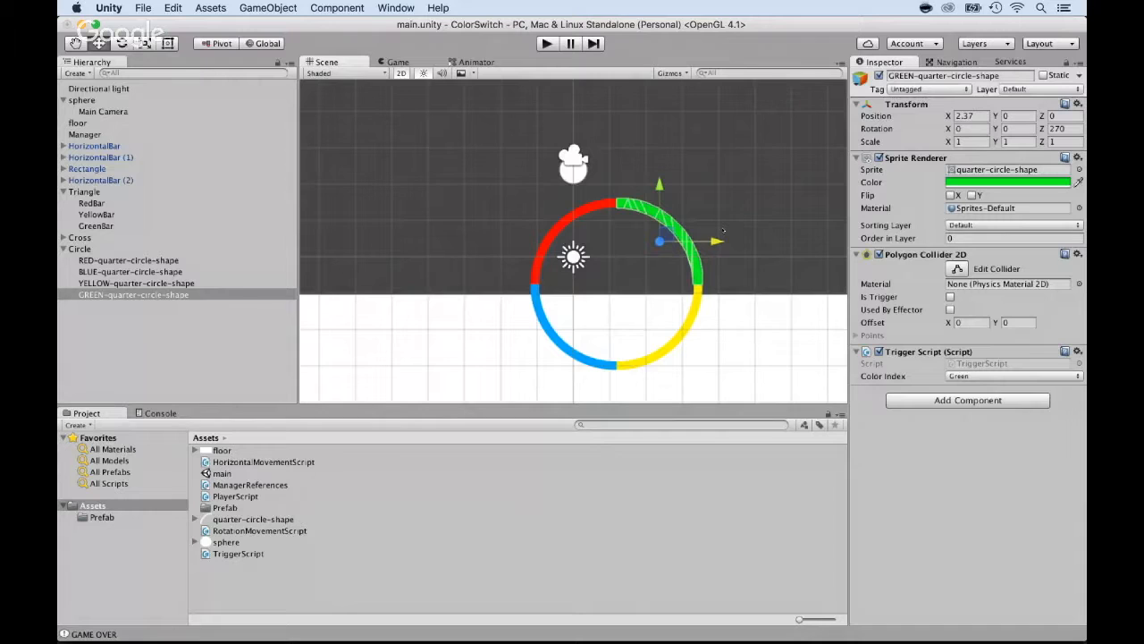
- Duplicate the player sphere and place the copy inside Circle, above the four arcs
{"action": "scroll", "coordinate": [604, 287], "scroll_direction": "up", "scroll_amount": 4}
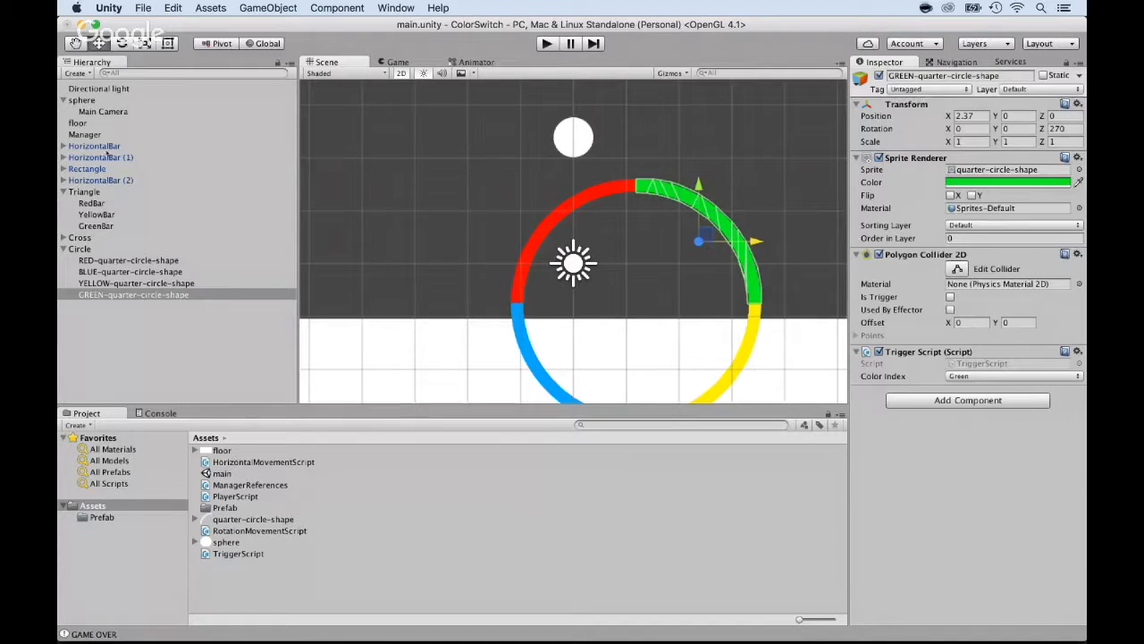
{"action": "left_click", "coordinate": [82, 101]}
{"action": "key", "text": "super+d"}
{"action": "left_click_drag", "start_coordinate": [72, 305], "coordinate": [90, 250]}
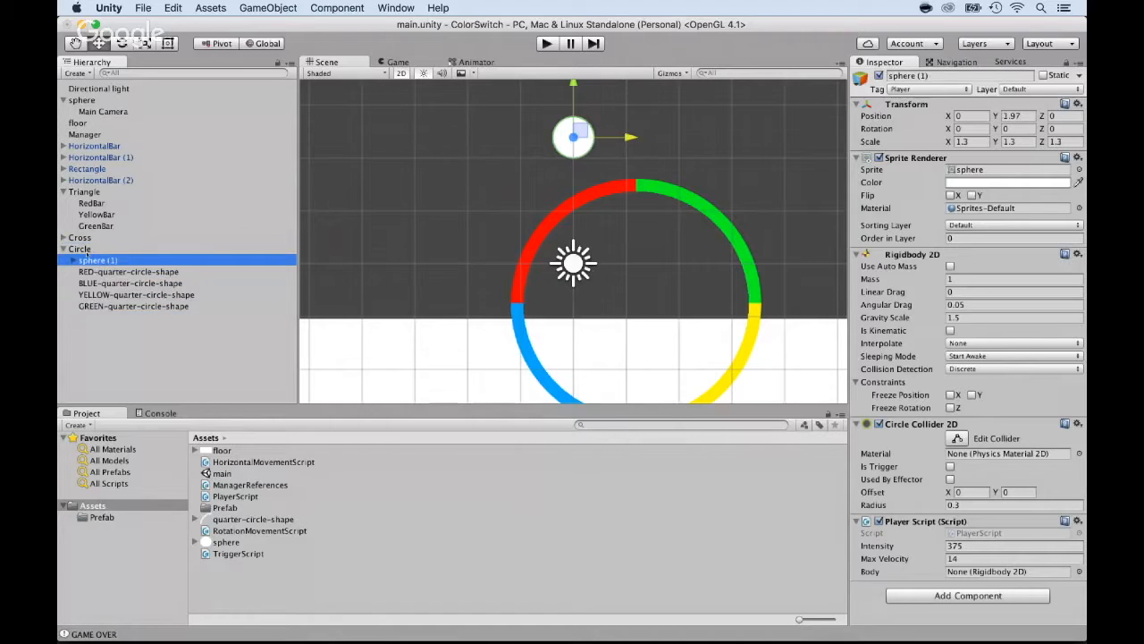
- Set the Y position of the duplicated sphere inside Circle to 0
{"action": "left_click", "coordinate": [970, 116]}
{"action": "key", "text": "Tab"}
{"action": "type", "text": "0"}
{"action": "key", "text": "Tab"}
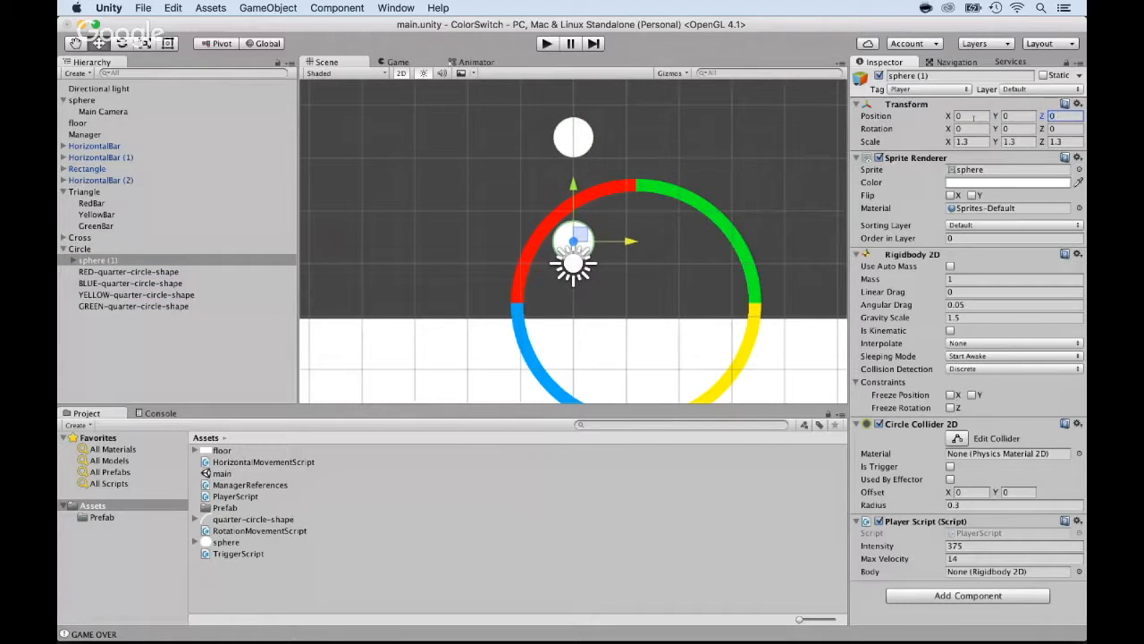
- Move the four quarter-circle arcs together so the ring is centered on the sphere copy inside Circle, and delete that sphere copy
{"action": "left_click", "coordinate": [128, 270]}
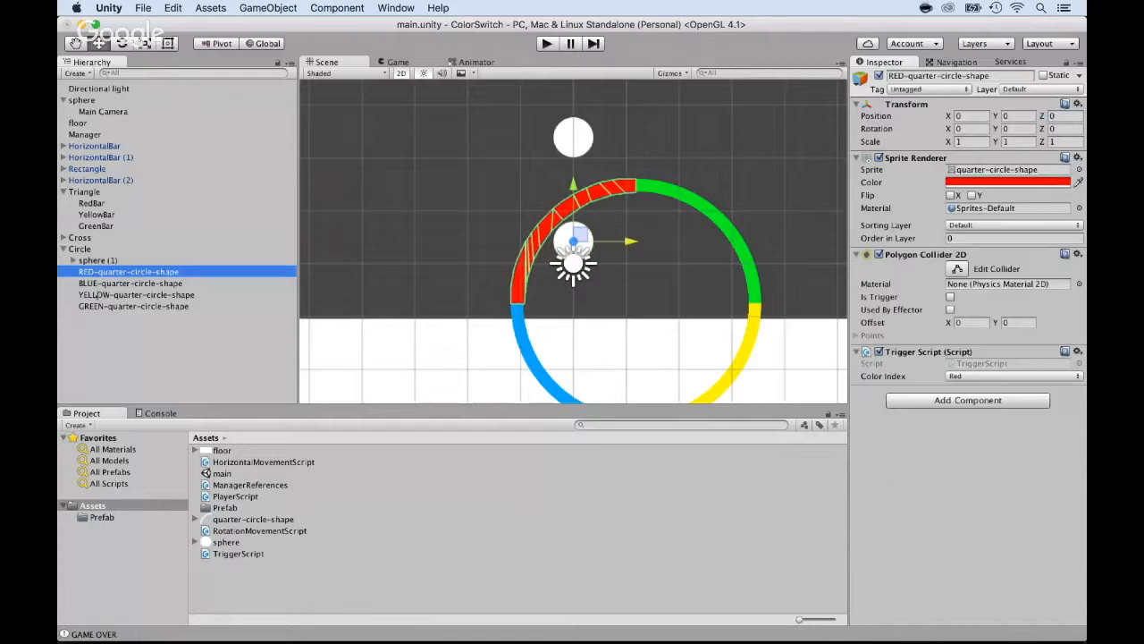
{"action": "left_click", "coordinate": [133, 305], "text": "shift"}
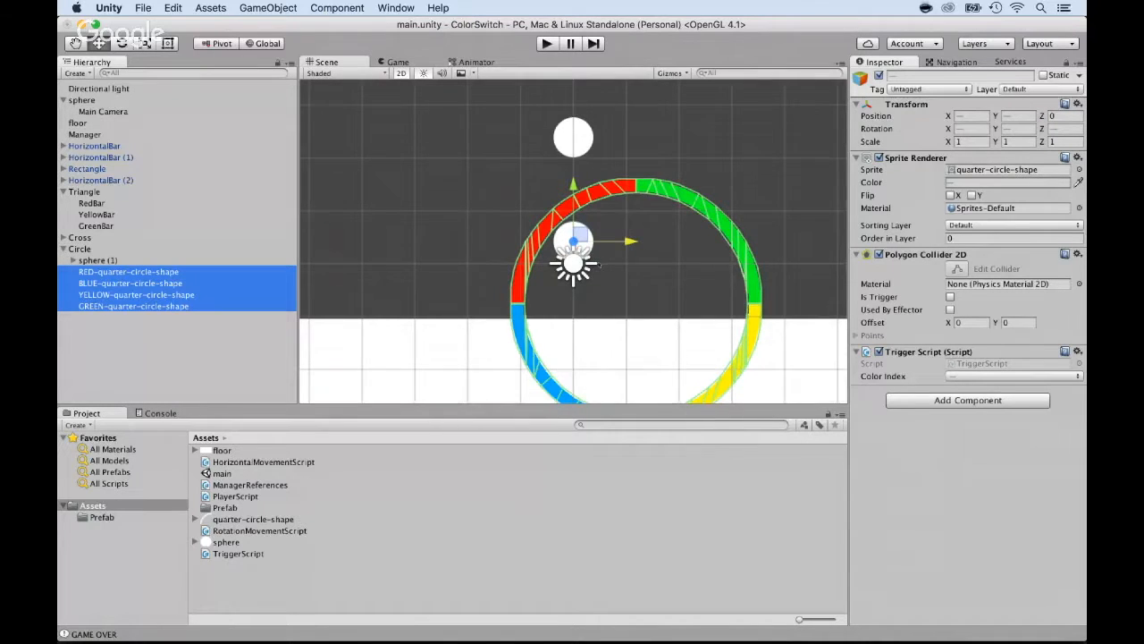
{"action": "scroll", "coordinate": [599, 264], "scroll_direction": "down", "scroll_amount": 2}
{"action": "left_click_drag", "start_coordinate": [615, 232], "coordinate": [569, 231]}
{"action": "left_click_drag", "start_coordinate": [524, 181], "coordinate": [525, 126]}
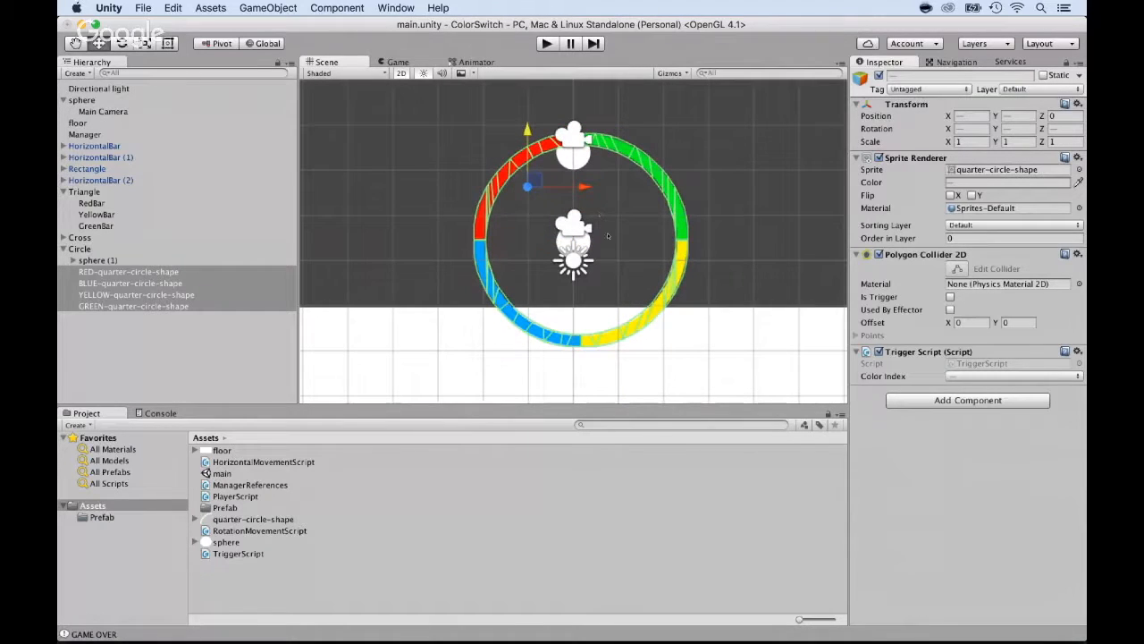
{"action": "left_click_drag", "start_coordinate": [583, 186], "coordinate": [577, 188]}
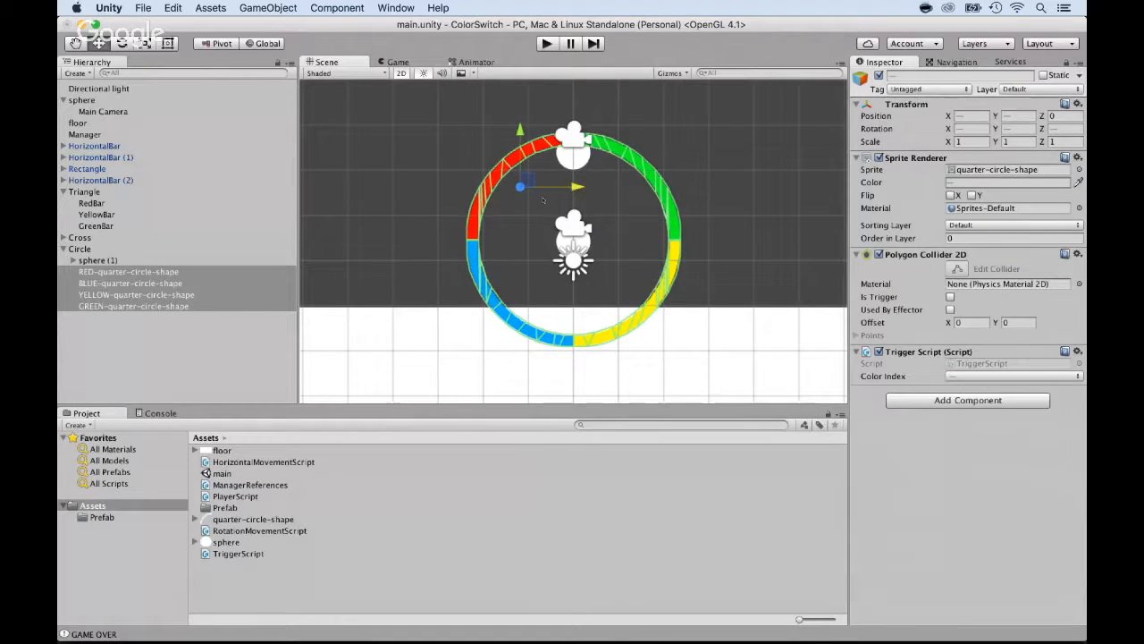
{"action": "left_click", "coordinate": [106, 261]}
{"action": "key", "text": "super+BackSpace"}
- Raise the Circle parent to about Y 2.38 and play-test the game with the ring around the player
{"action": "left_click", "coordinate": [98, 249]}
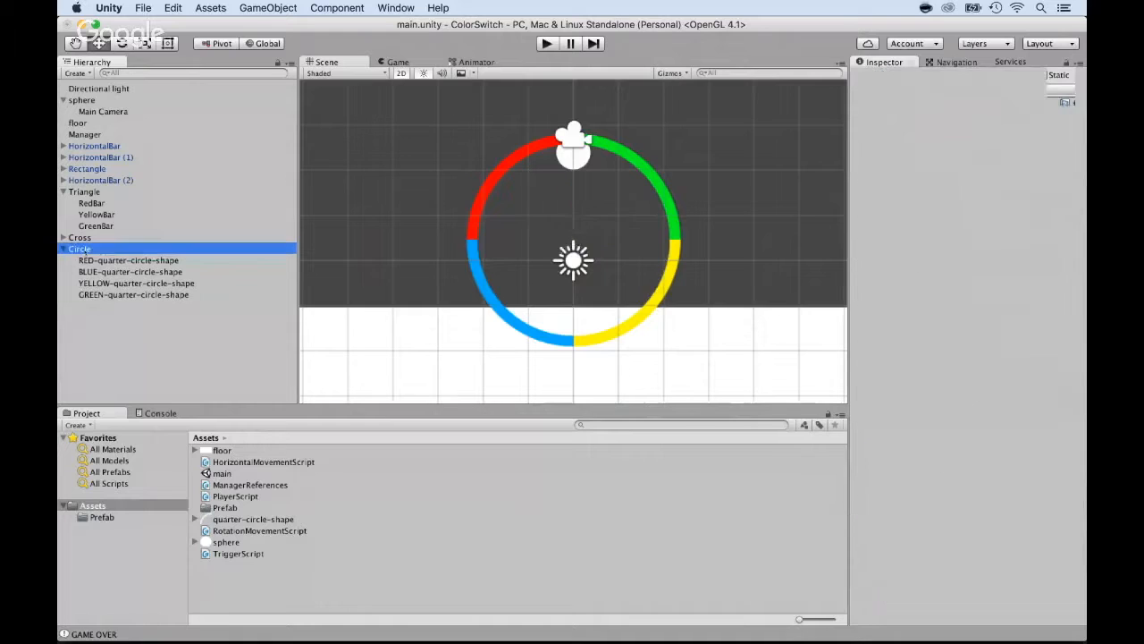
{"action": "scroll", "coordinate": [405, 220], "scroll_direction": "down", "scroll_amount": 3}
{"action": "scroll", "coordinate": [405, 220], "scroll_direction": "down", "scroll_amount": 3}
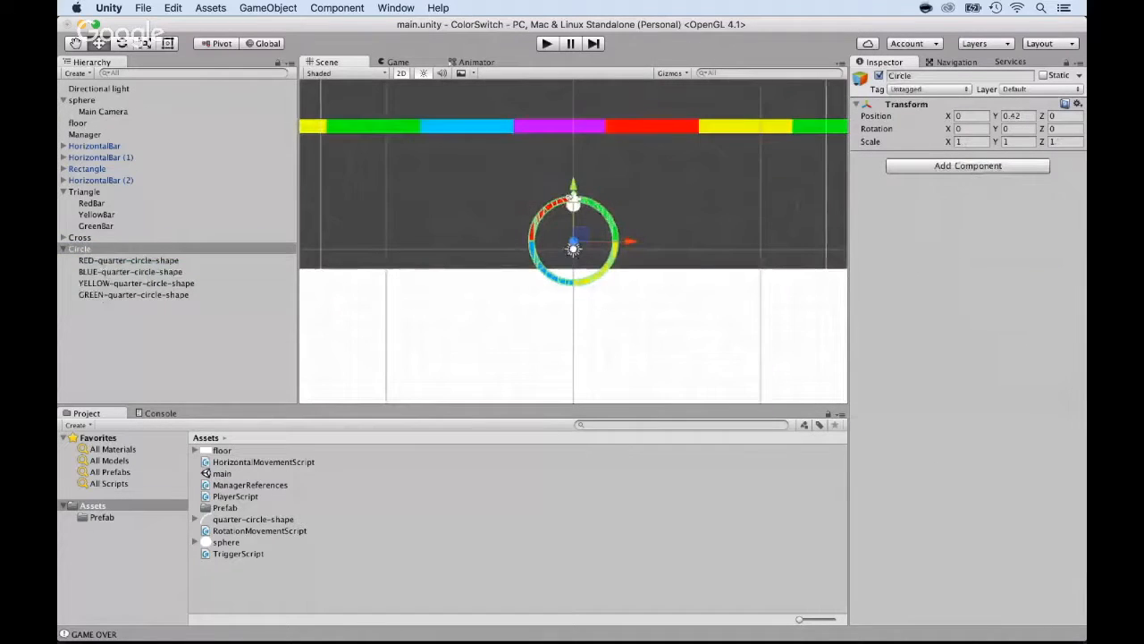
{"action": "left_click_drag", "start_coordinate": [578, 189], "coordinate": [588, 145]}
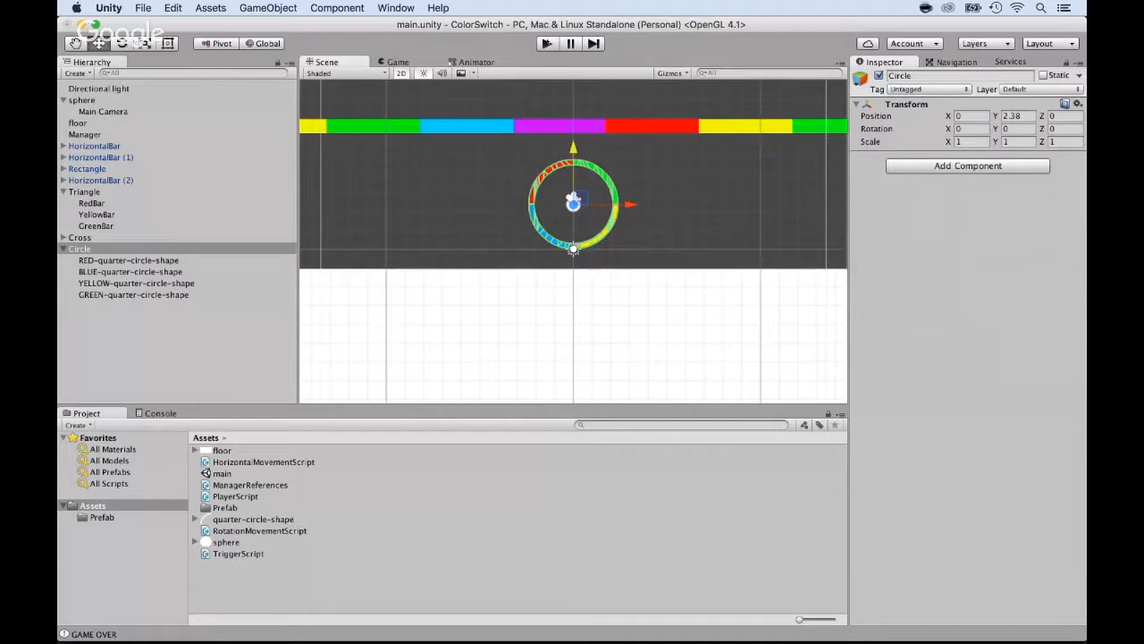
{"action": "key", "text": "super+p"}
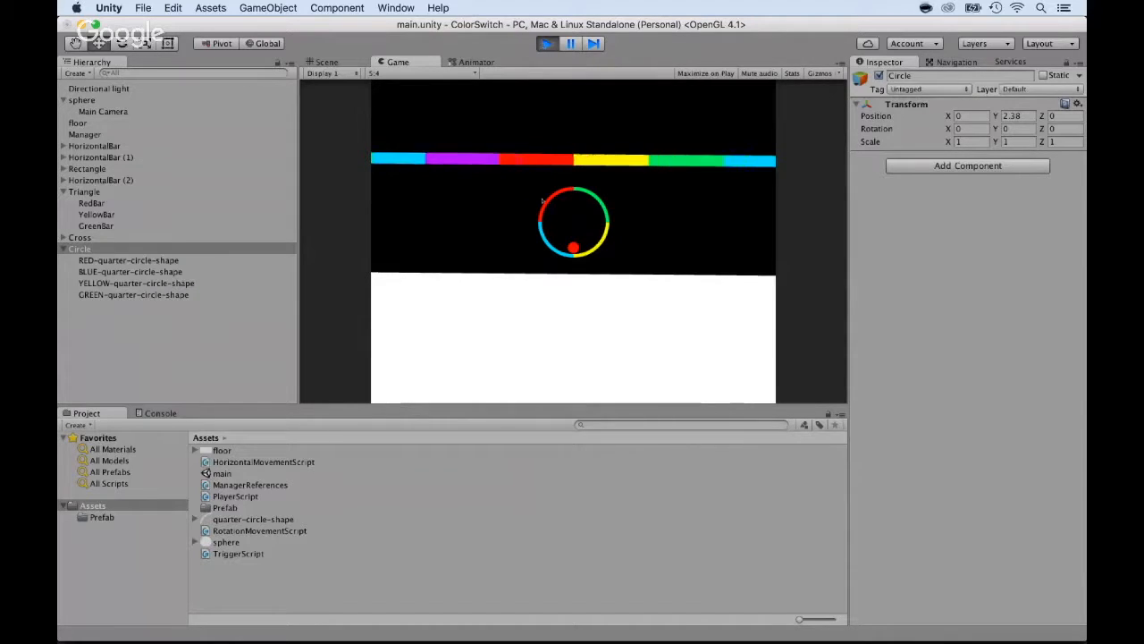
{"action": "left_click", "coordinate": [546, 43]}
- Enable Is Trigger on the Polygon Collider 2D of the red, blue, yellow and green quarter-circle shapes
{"action": "left_click", "coordinate": [129, 260]}
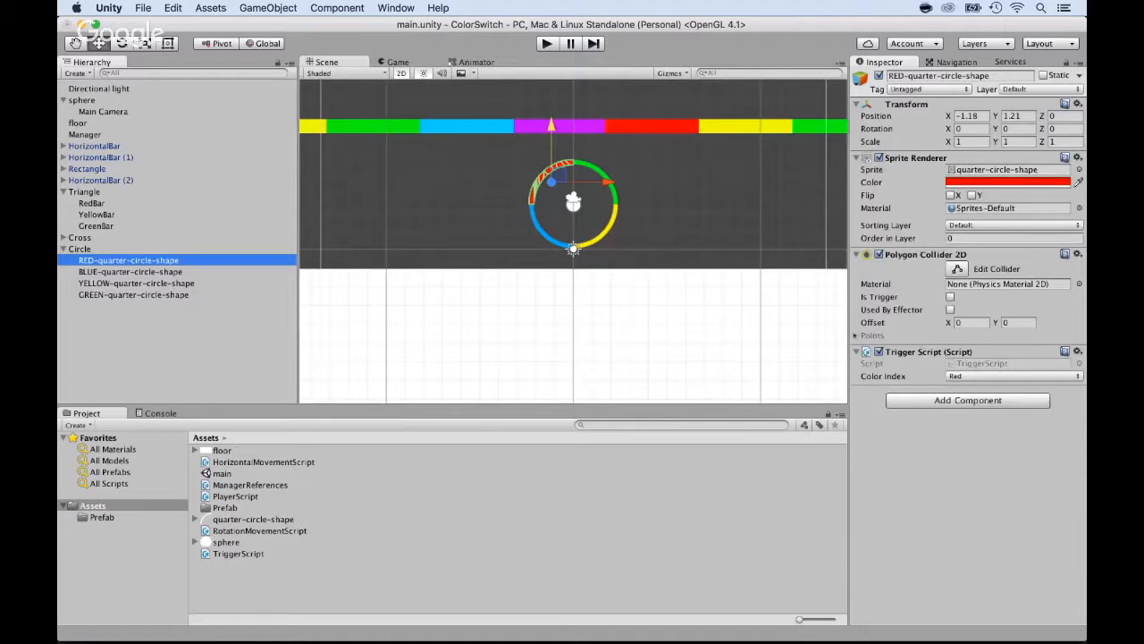
{"action": "left_click", "coordinate": [950, 297]}
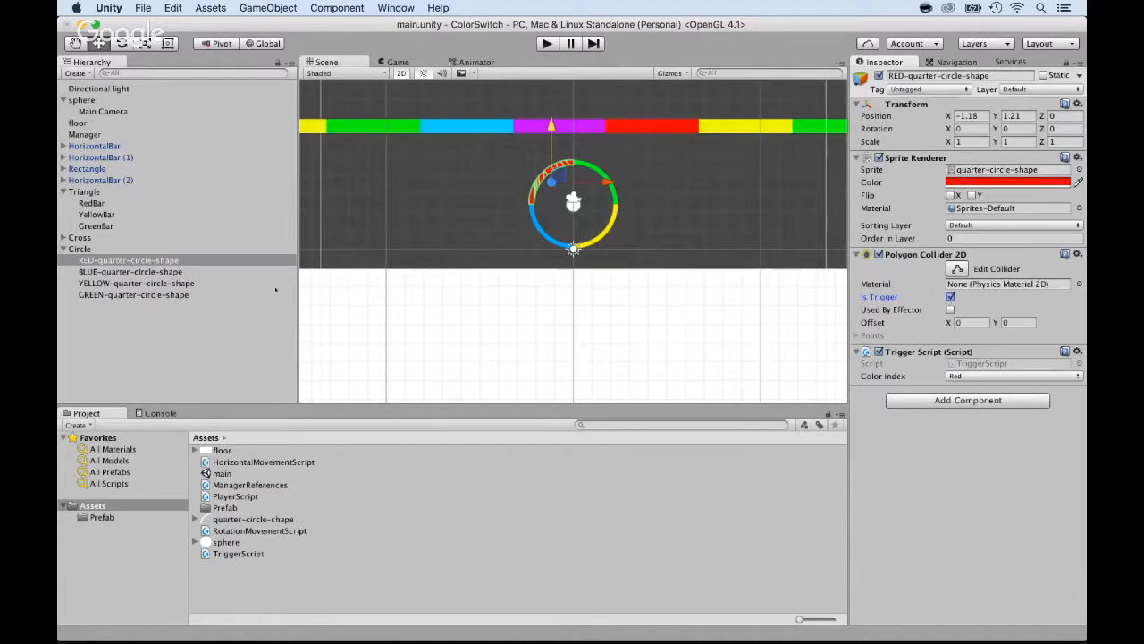
{"action": "left_click", "coordinate": [157, 271]}
{"action": "left_click", "coordinate": [157, 295], "text": "shift"}
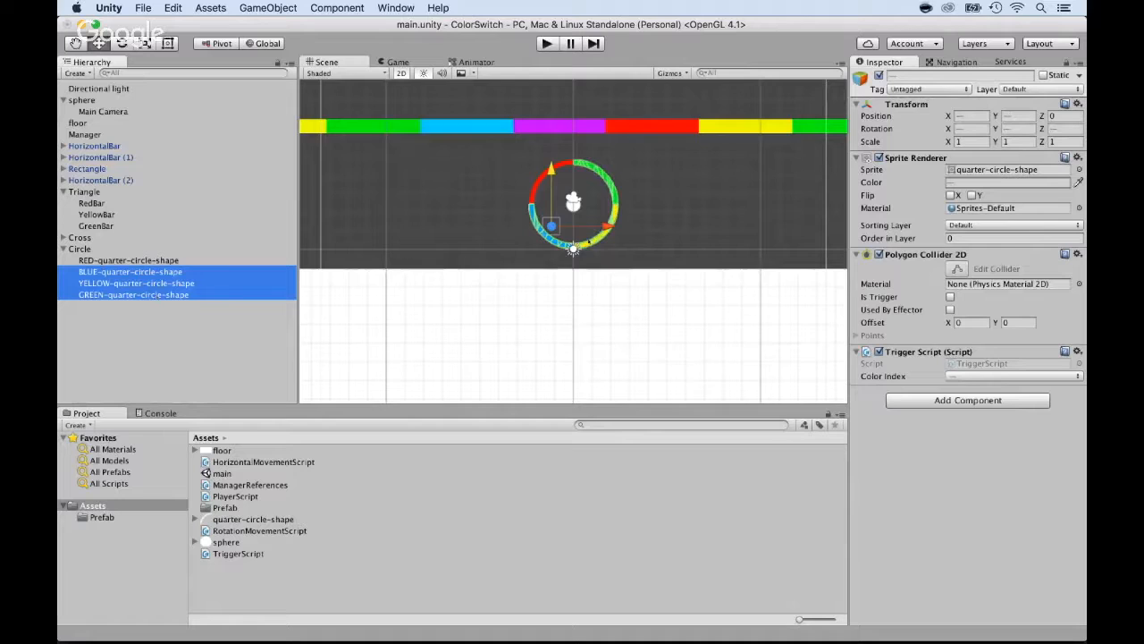
{"action": "left_click", "coordinate": [950, 297]}
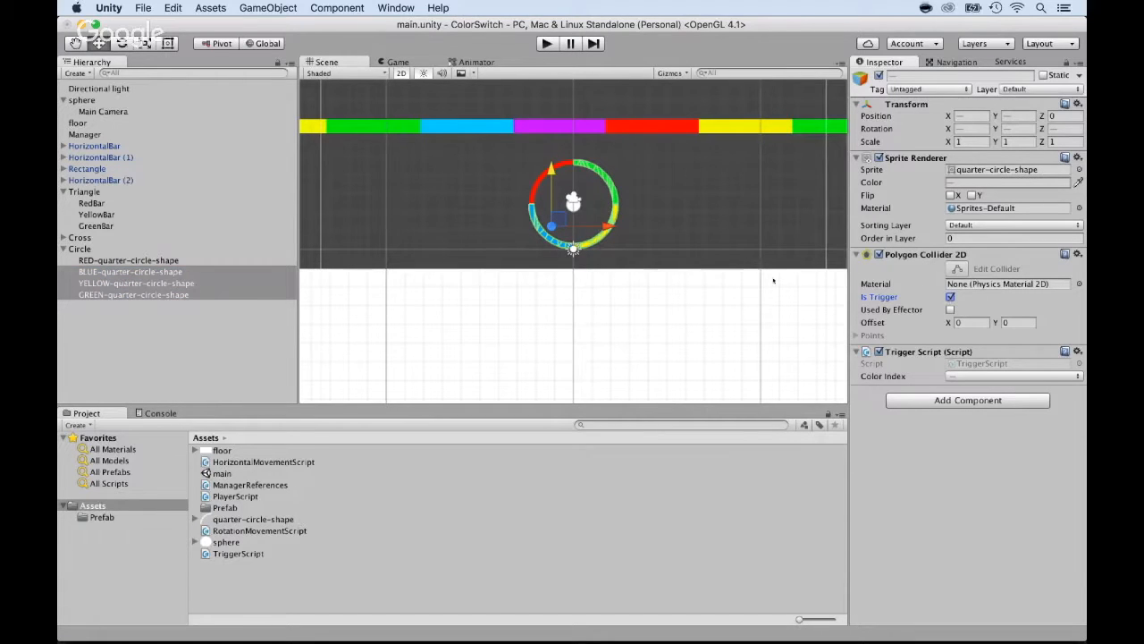
- Add the Rotation Movement Script component to the Circle parent
{"action": "left_click", "coordinate": [79, 249]}
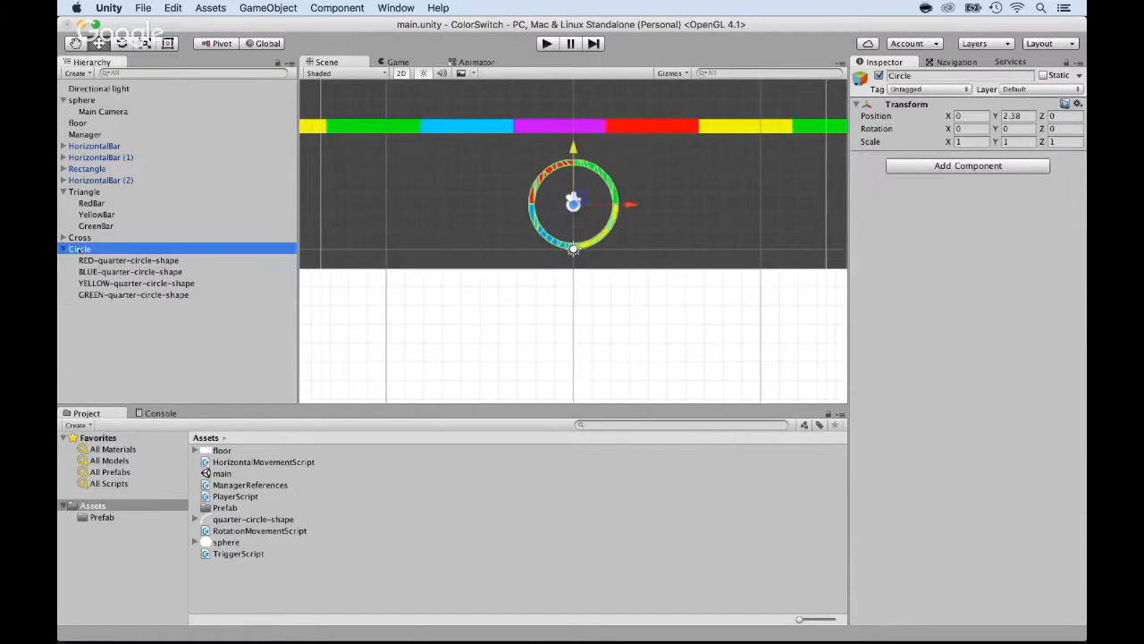
{"action": "left_click", "coordinate": [918, 166]}
{"action": "type", "text": "rotatio"}
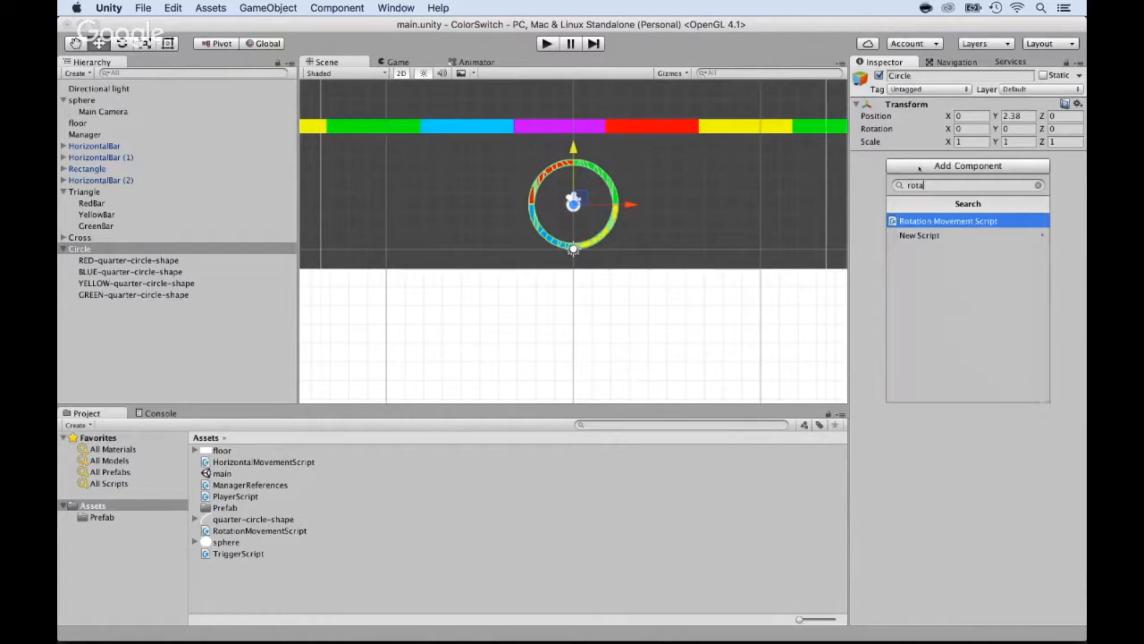
{"action": "left_click", "coordinate": [918, 221]}
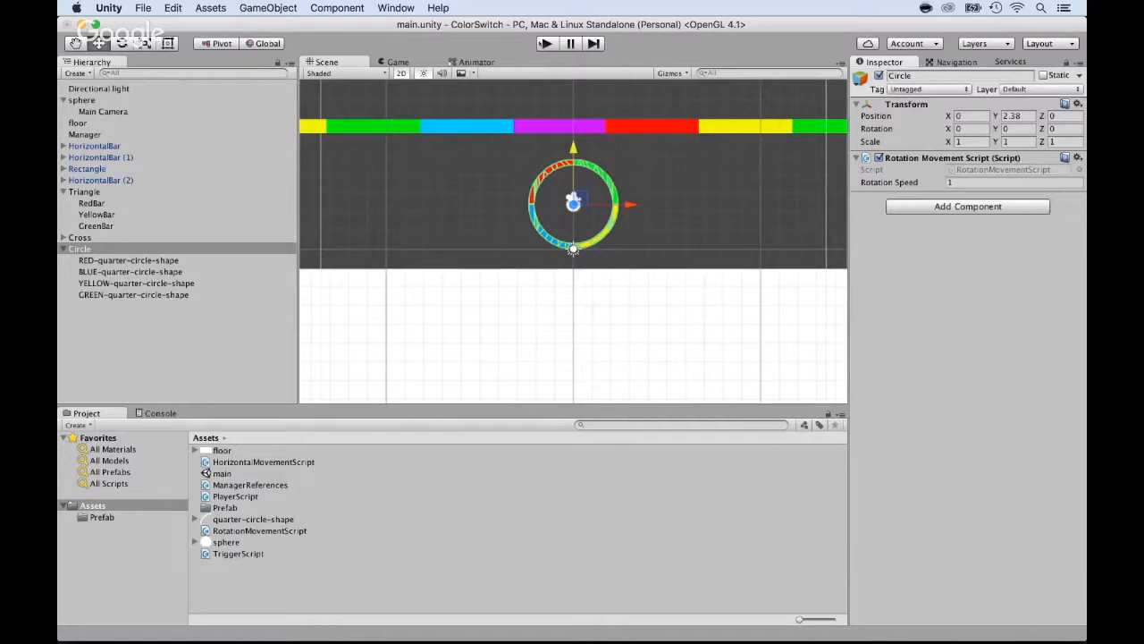
- Play-test the rotating circle by making the ball jump against it, and stop the game
{"action": "key", "text": "super+p"}
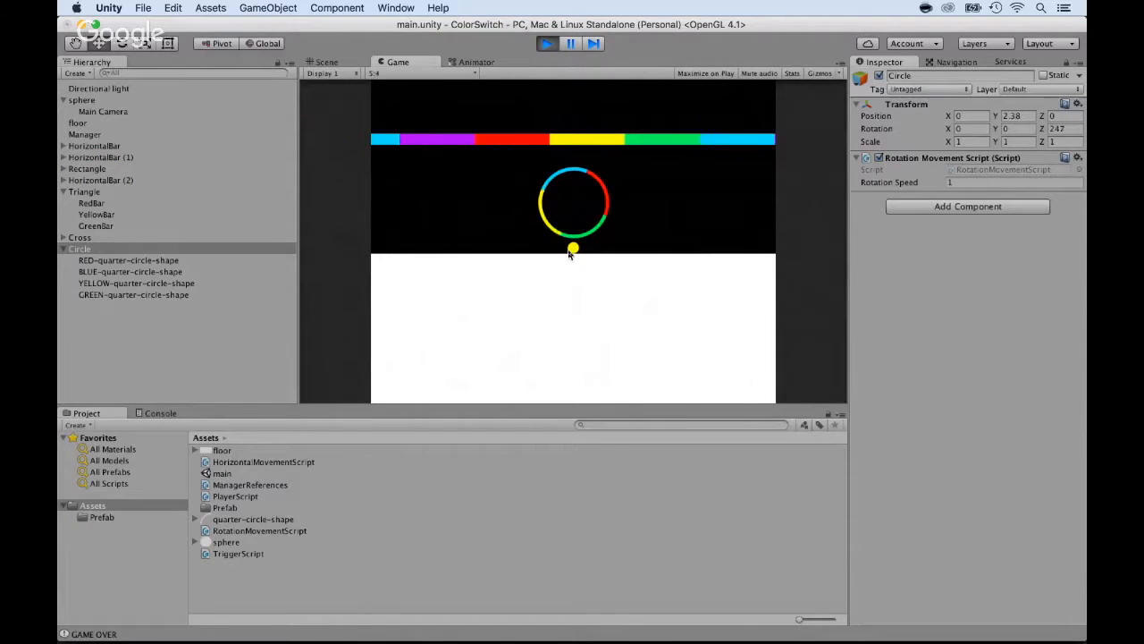
{"action": "left_click", "coordinate": [528, 239]}
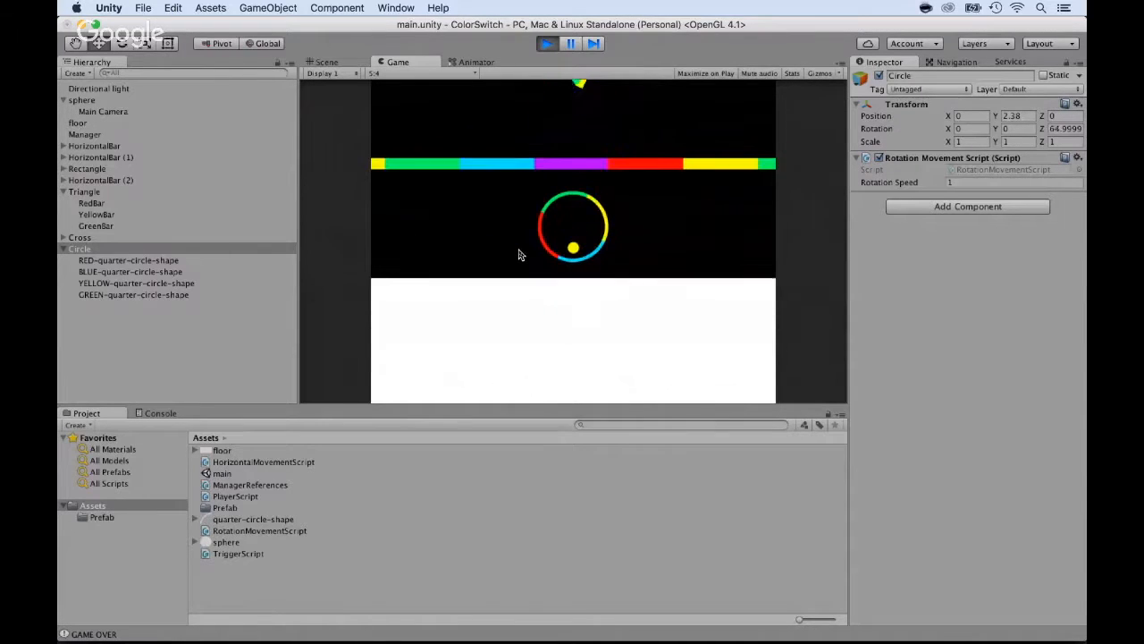
{"action": "left_click", "coordinate": [518, 255]}
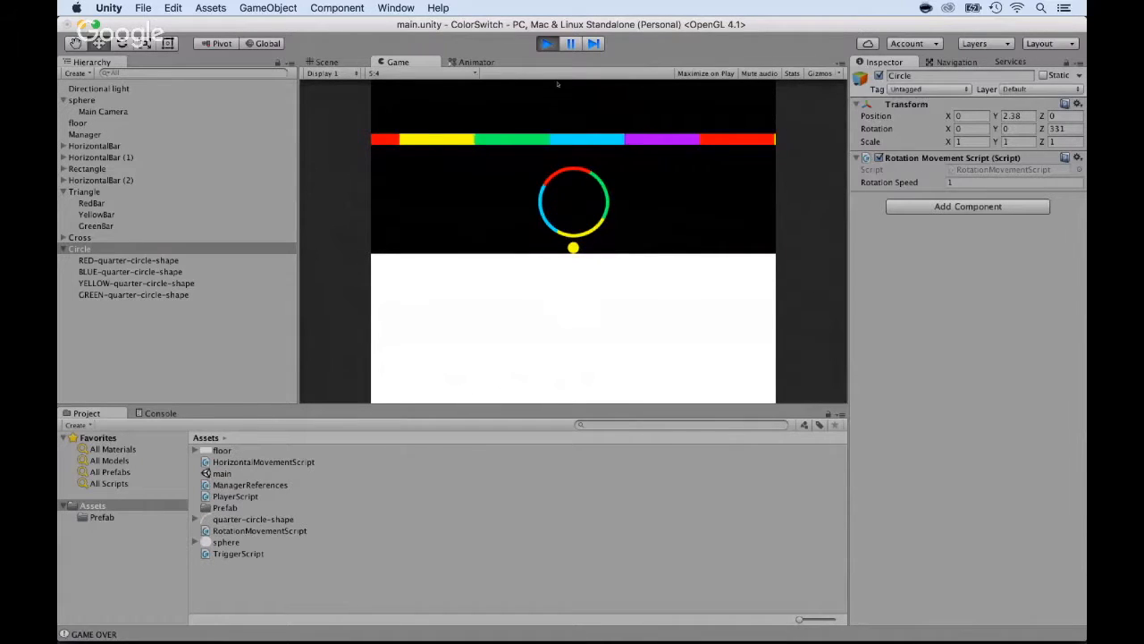
{"action": "left_click", "coordinate": [548, 44]}
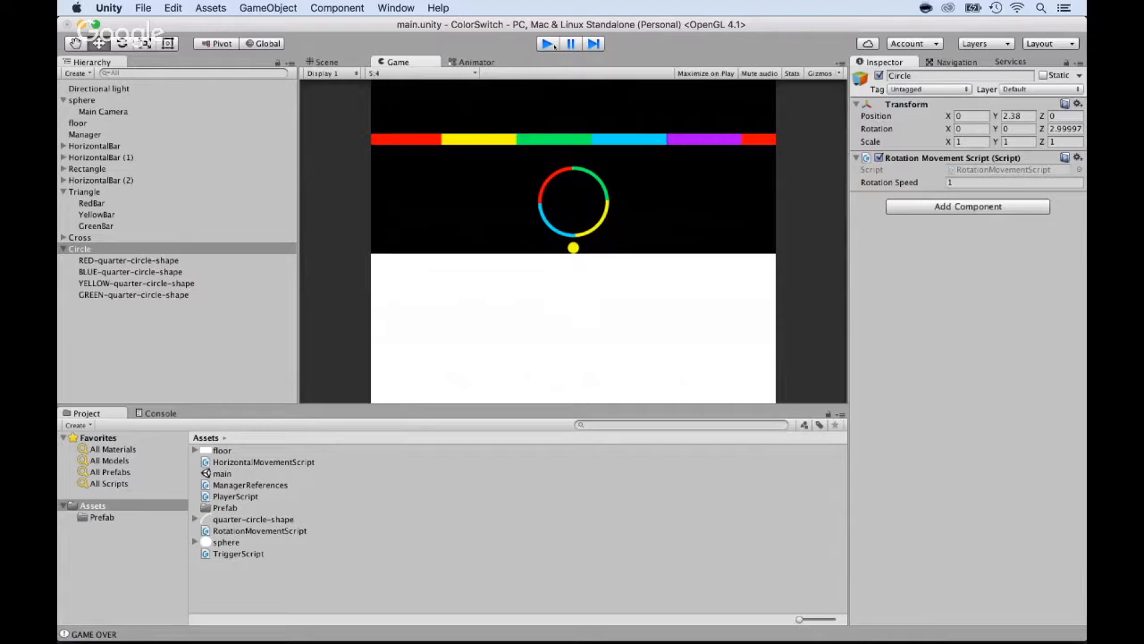
- Set Circle's scale to 1.5 on X, Y and Z and play-test the enlarged ring
{"action": "left_click", "coordinate": [958, 141]}
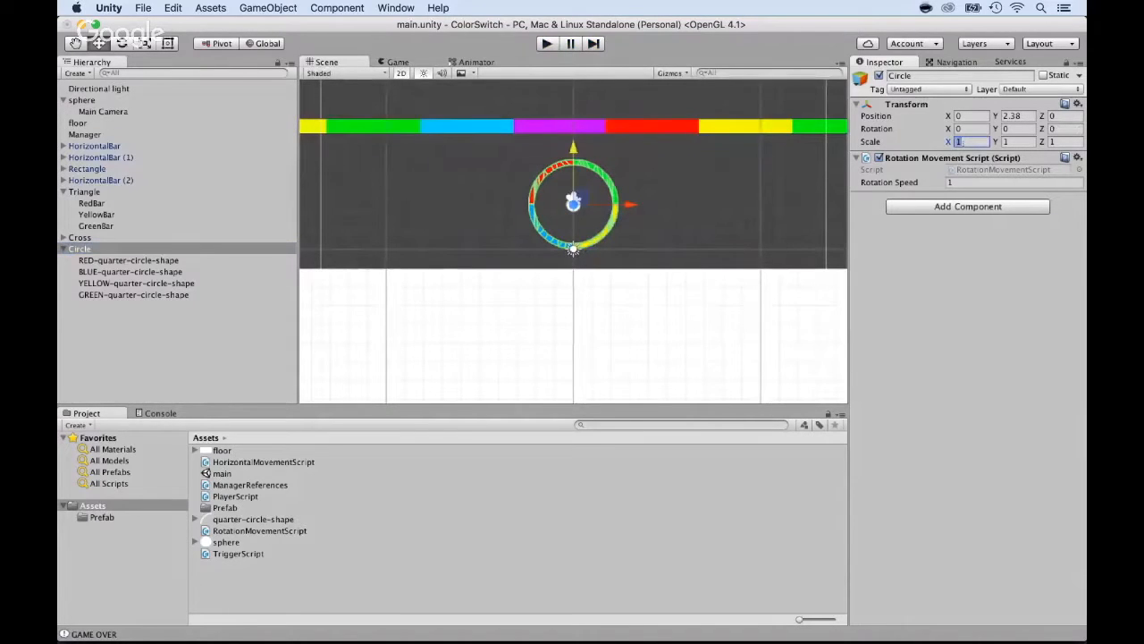
{"action": "type", "text": "1.5"}
{"action": "key", "text": "Tab"}
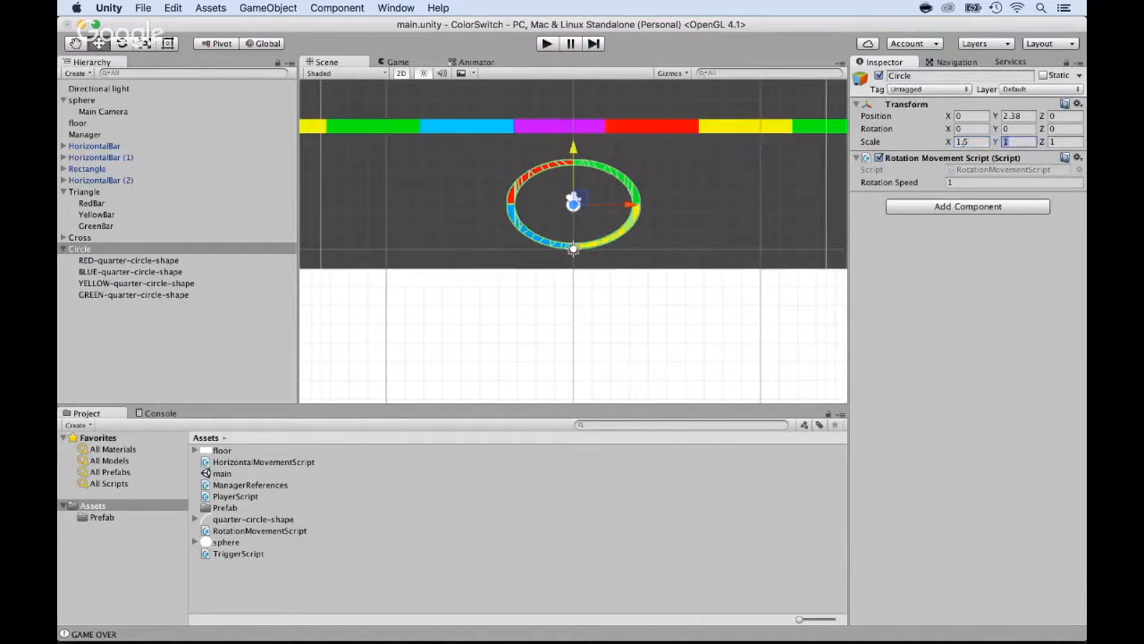
{"action": "type", "text": "1.5"}
{"action": "key", "text": "Tab"}
{"action": "type", "text": "1.5"}
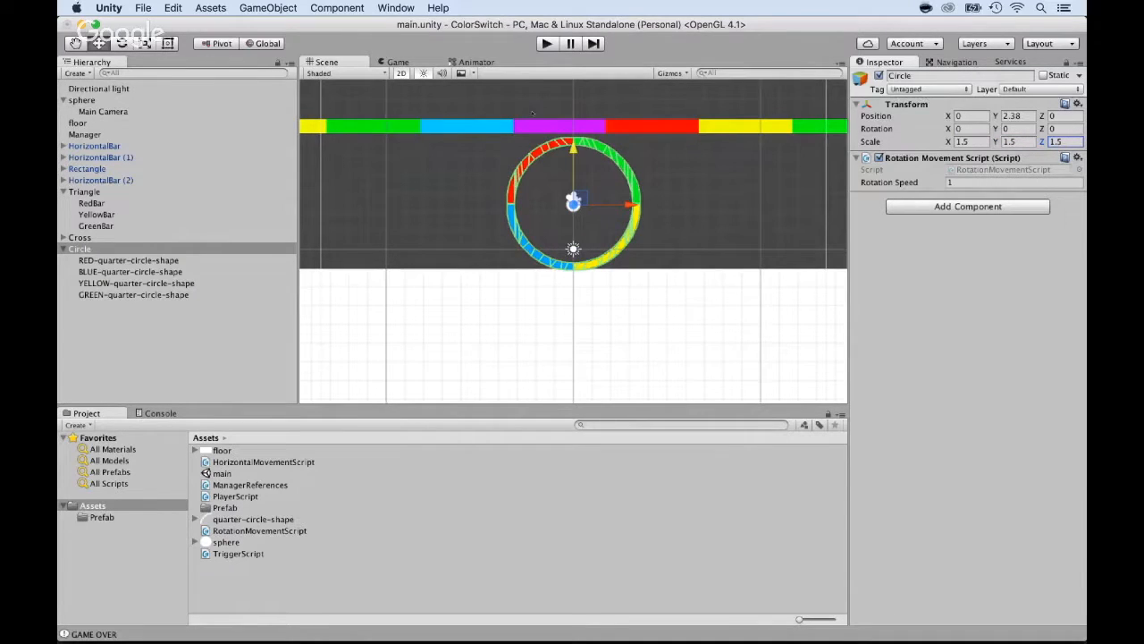
{"action": "key", "text": "super+p"}
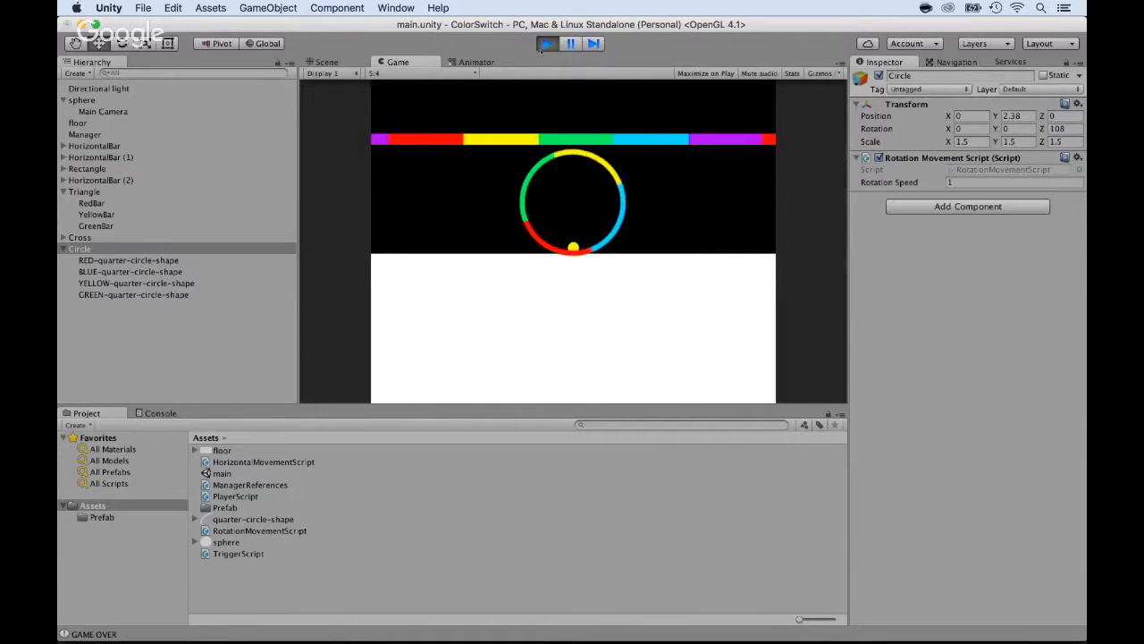
{"action": "left_click", "coordinate": [545, 44]}
- Set Circle's scale to 2 on X, Y and Z
{"action": "left_click", "coordinate": [963, 141]}
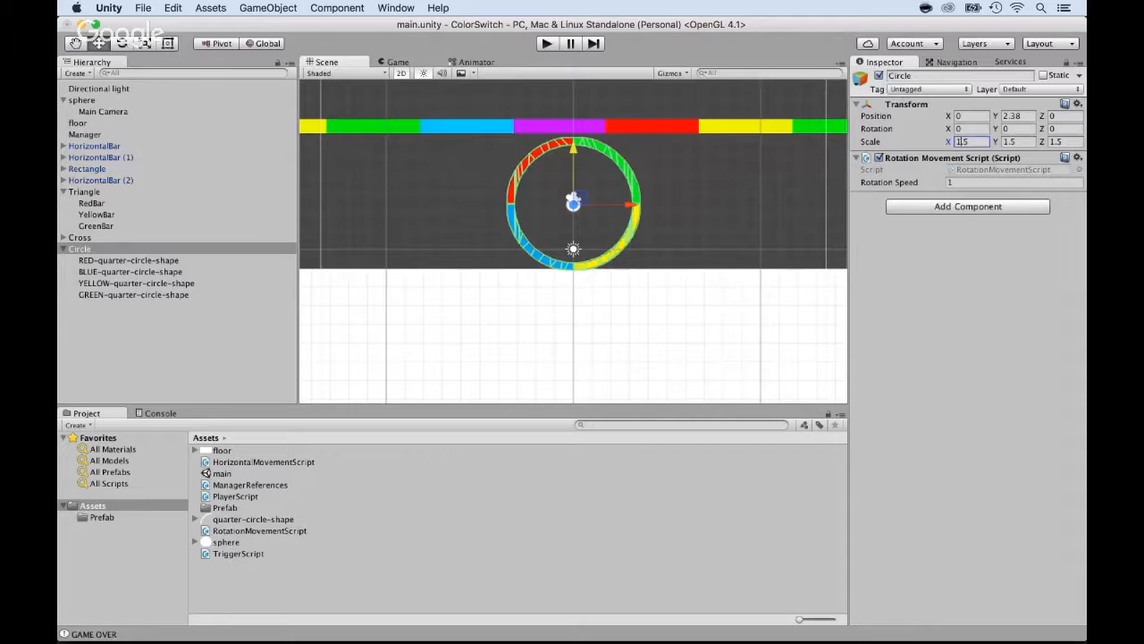
{"action": "type", "text": "2"}
{"action": "key", "text": "Tab"}
{"action": "type", "text": "2"}
{"action": "key", "text": "Tab"}
{"action": "type", "text": "2"}
- Move Circle straight up above all the other obstacles, to about Y 84.7
{"action": "scroll", "coordinate": [449, 240], "scroll_direction": "down", "scroll_amount": 5}
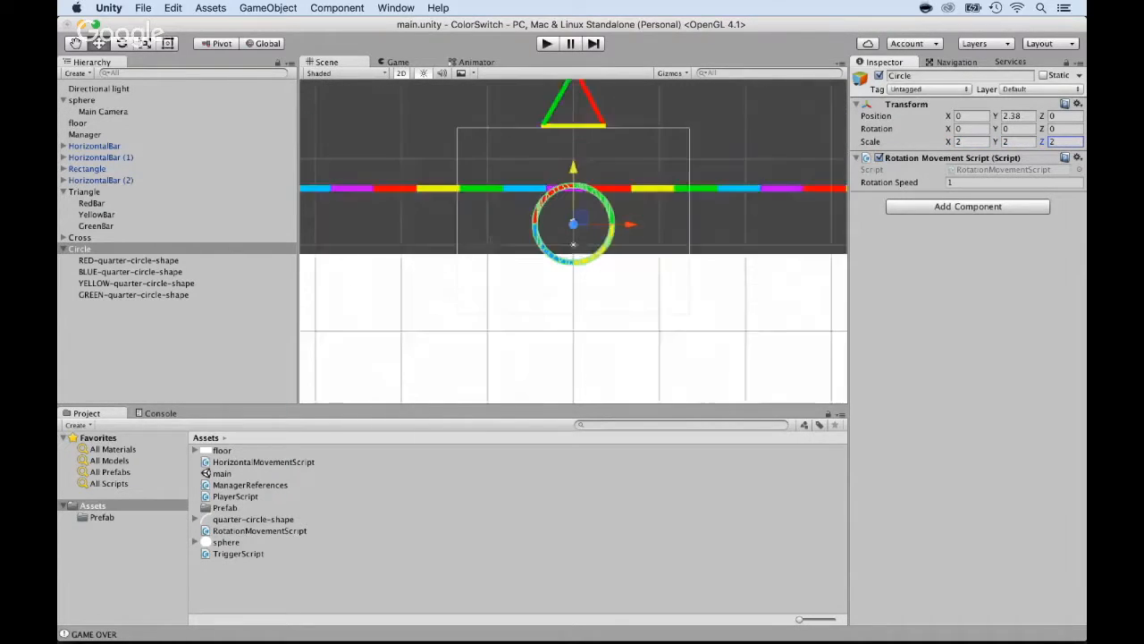
{"action": "left_click_drag", "start_coordinate": [573, 176], "coordinate": [569, 108]}
{"action": "scroll", "coordinate": [548, 149], "scroll_direction": "down", "scroll_amount": 10}
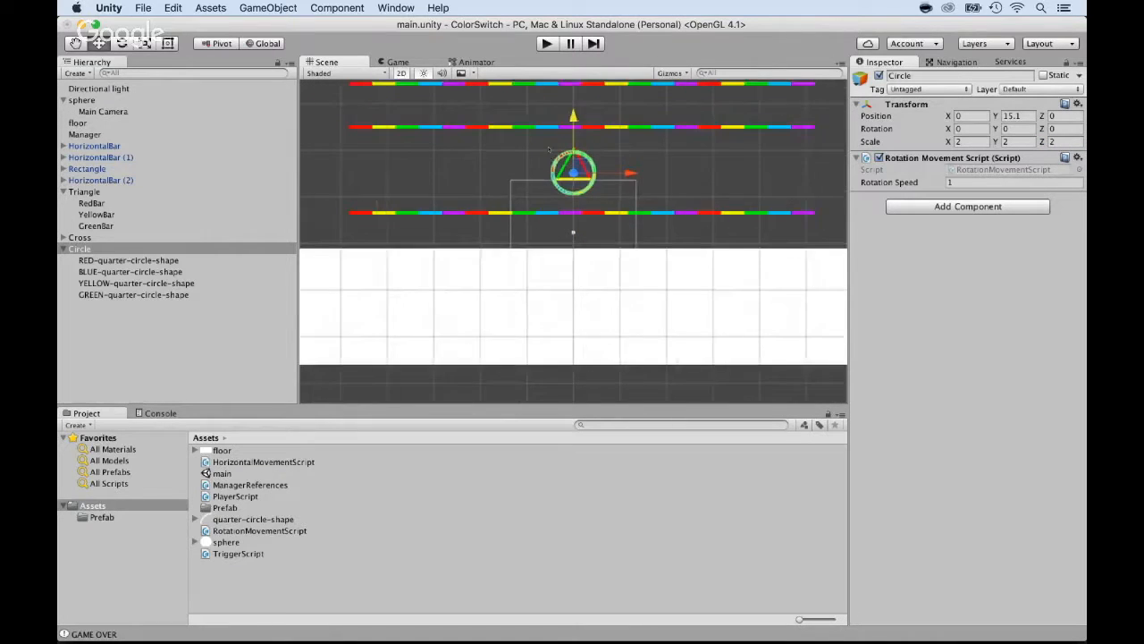
{"action": "scroll", "coordinate": [549, 149], "scroll_direction": "down", "scroll_amount": 1}
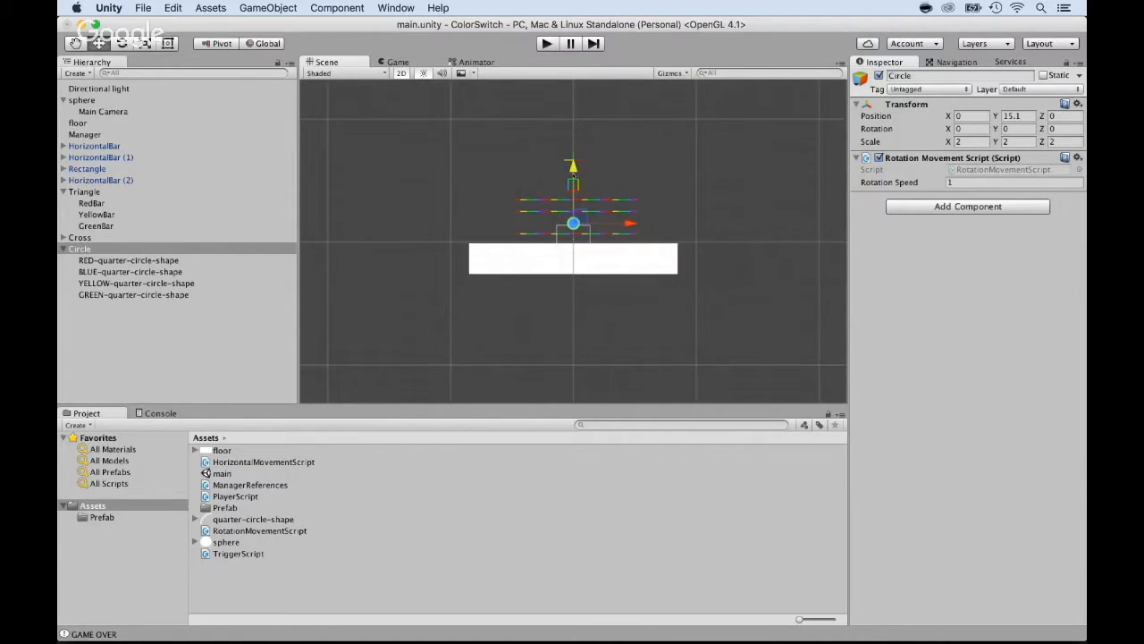
{"action": "left_click_drag", "start_coordinate": [573, 167], "coordinate": [570, 87]}
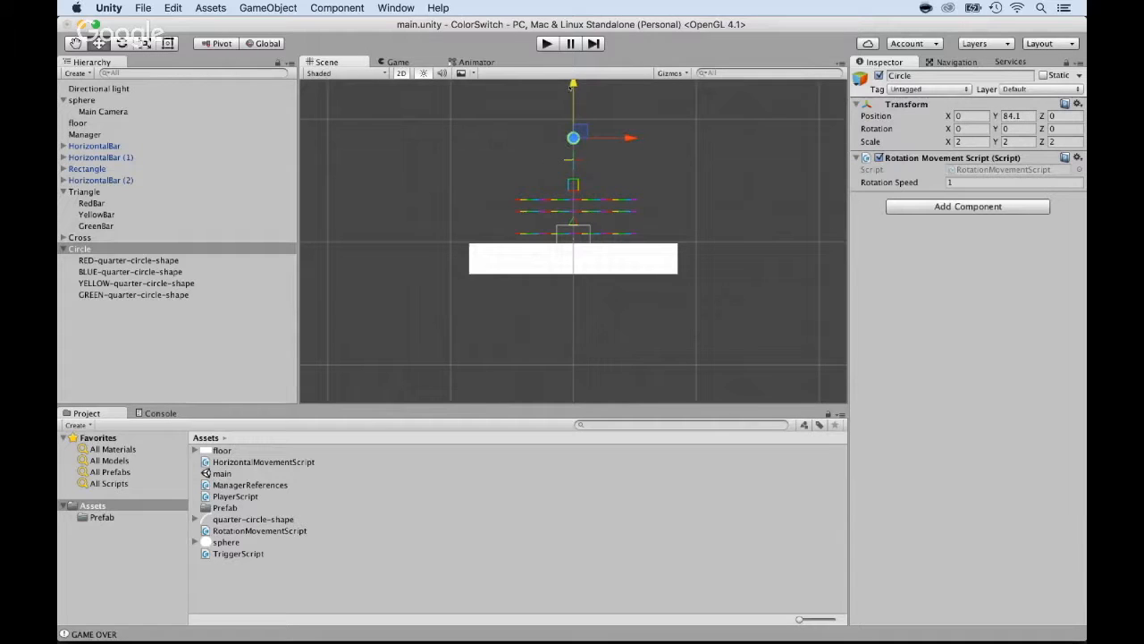
- Set Circle's scale to 3 on X, Y and Z
{"action": "left_click", "coordinate": [971, 141]}
{"action": "type", "text": "3"}
{"action": "key", "text": "Tab"}
{"action": "type", "text": "3"}
{"action": "key", "text": "Tab"}
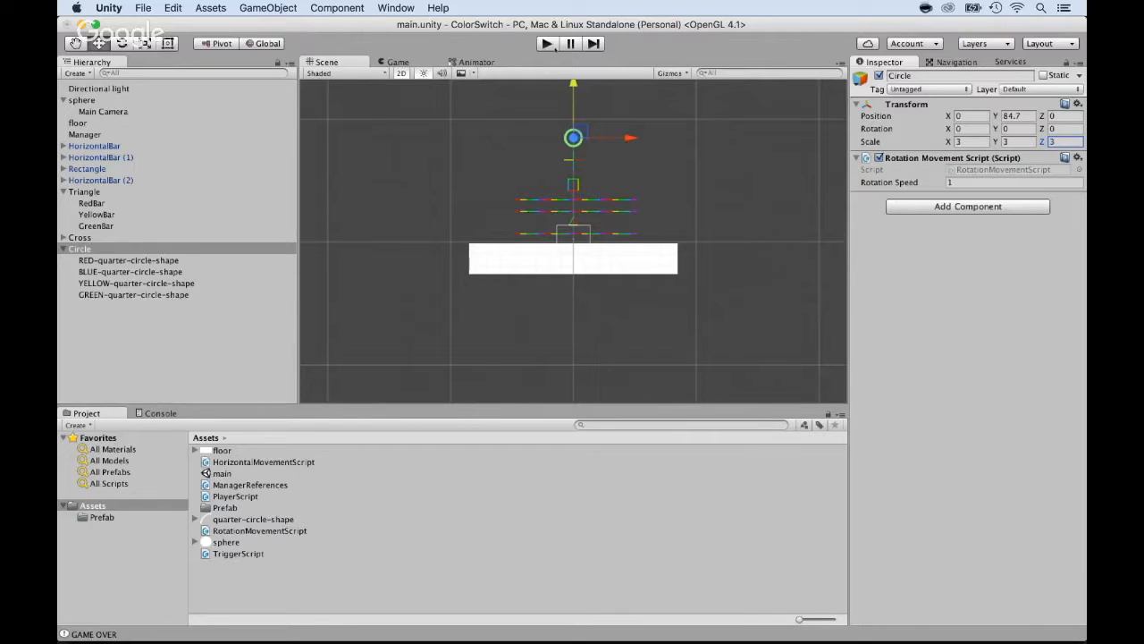
- Play the game and make the ball jump repeatedly up through the bars, triangle and rectangle toward the circle
{"action": "key", "text": "super+p"}
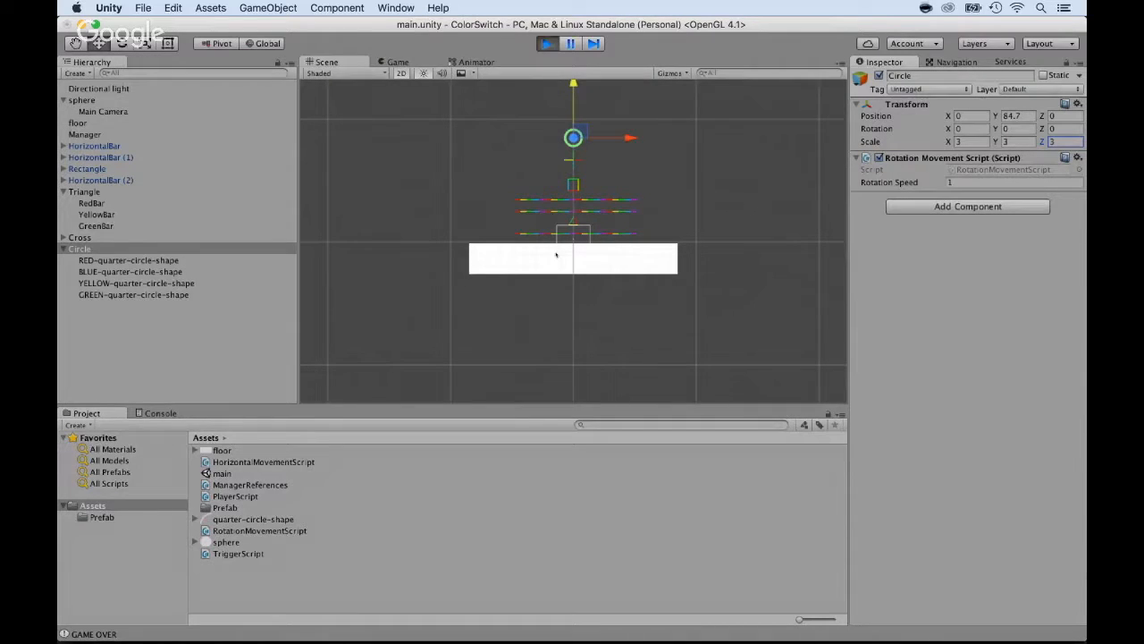
{"action": "left_click", "coordinate": [514, 280]}
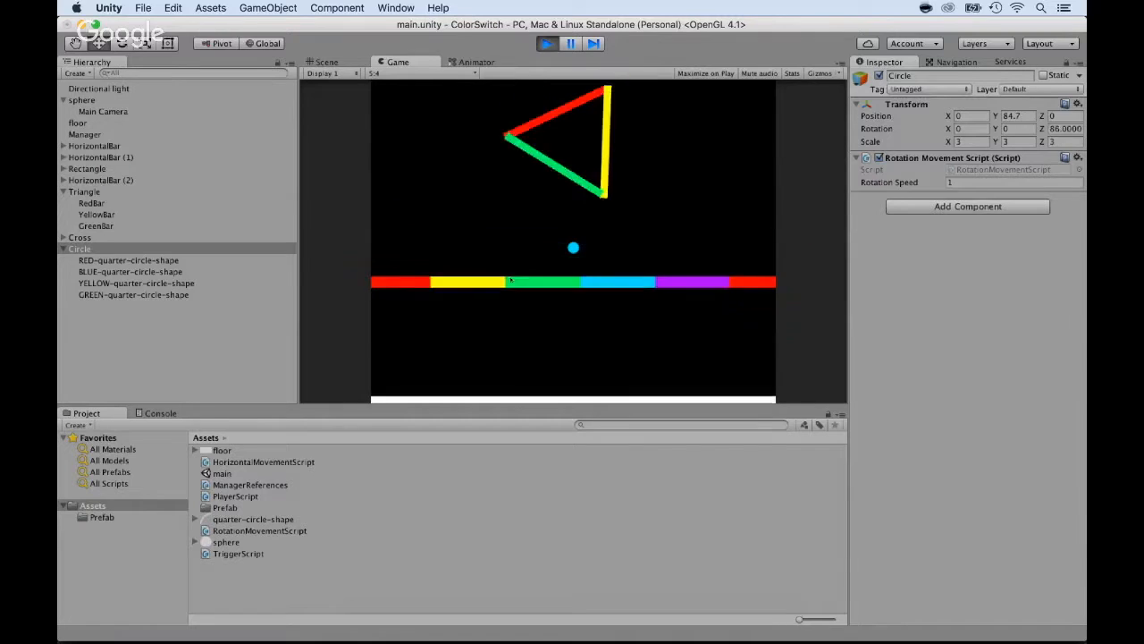
{"action": "left_click", "coordinate": [511, 279]}
{"action": "left_click", "coordinate": [511, 279]}
{"action": "left_click", "coordinate": [510, 278]}
{"action": "left_click", "coordinate": [511, 279]}
{"action": "left_click", "coordinate": [510, 279]}
{"action": "left_click", "coordinate": [511, 280]}
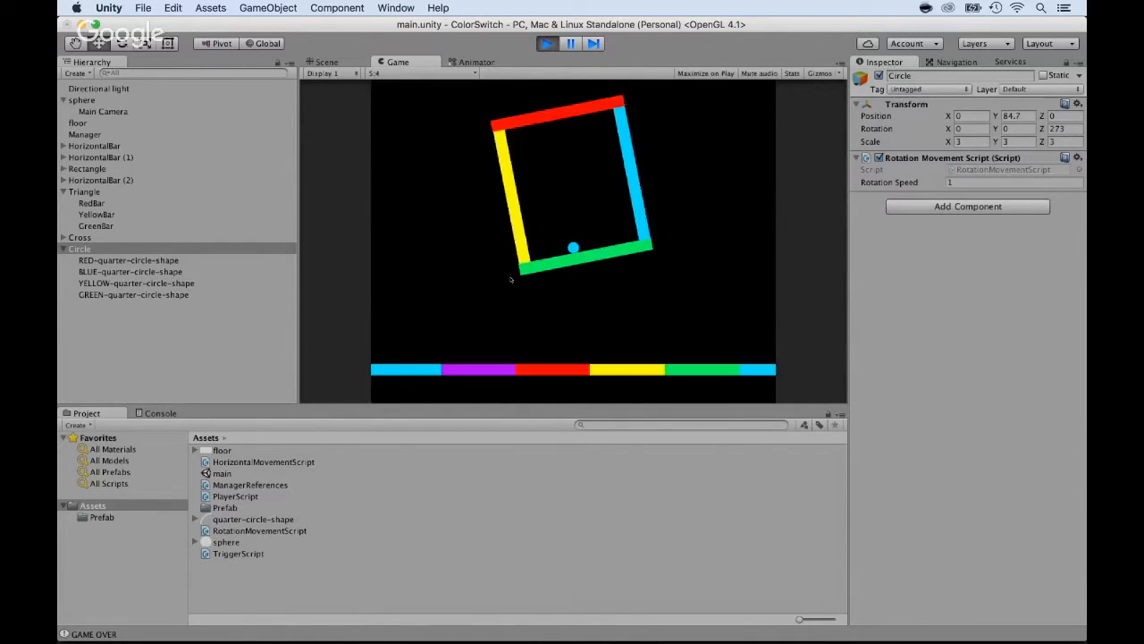
{"action": "left_click", "coordinate": [510, 279]}
{"action": "left_click", "coordinate": [510, 279]}
{"action": "left_click", "coordinate": [510, 278]}
{"action": "left_click", "coordinate": [510, 279]}
{"action": "left_click", "coordinate": [510, 279]}
{"action": "left_click", "coordinate": [510, 279]}
{"action": "left_click", "coordinate": [510, 279]}
{"action": "left_click", "coordinate": [510, 279]}
{"action": "left_click", "coordinate": [510, 279]}
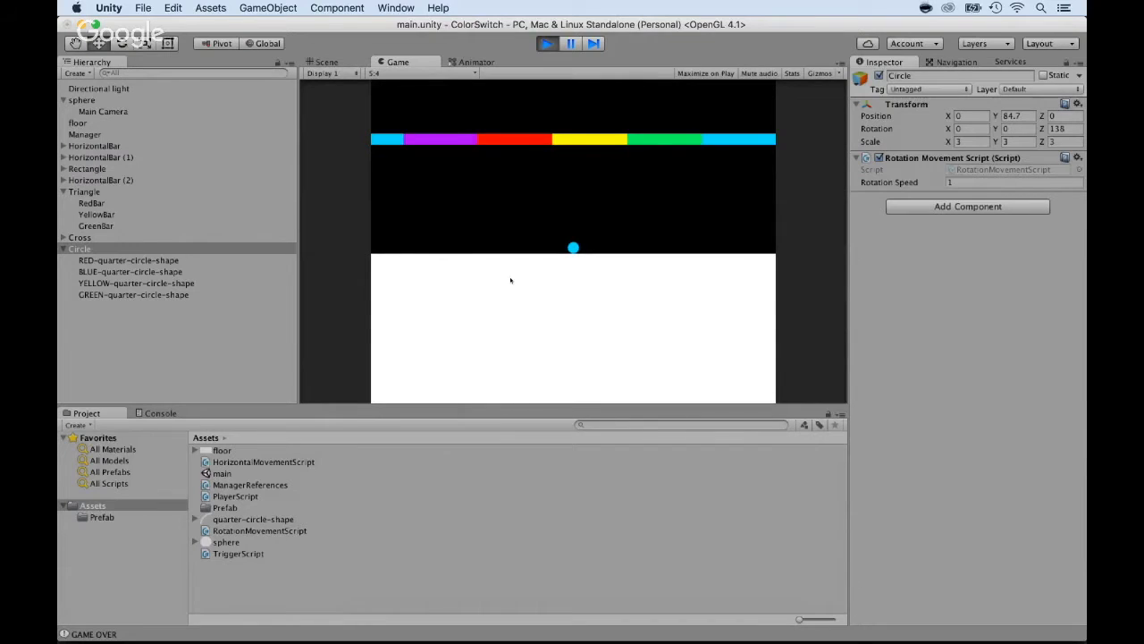
{"action": "key", "text": "super+Tab"}
{"action": "key", "text": "super+Tab"}
{"action": "key", "text": "super+grave"}
{"action": "left_click", "coordinate": [620, 72]}
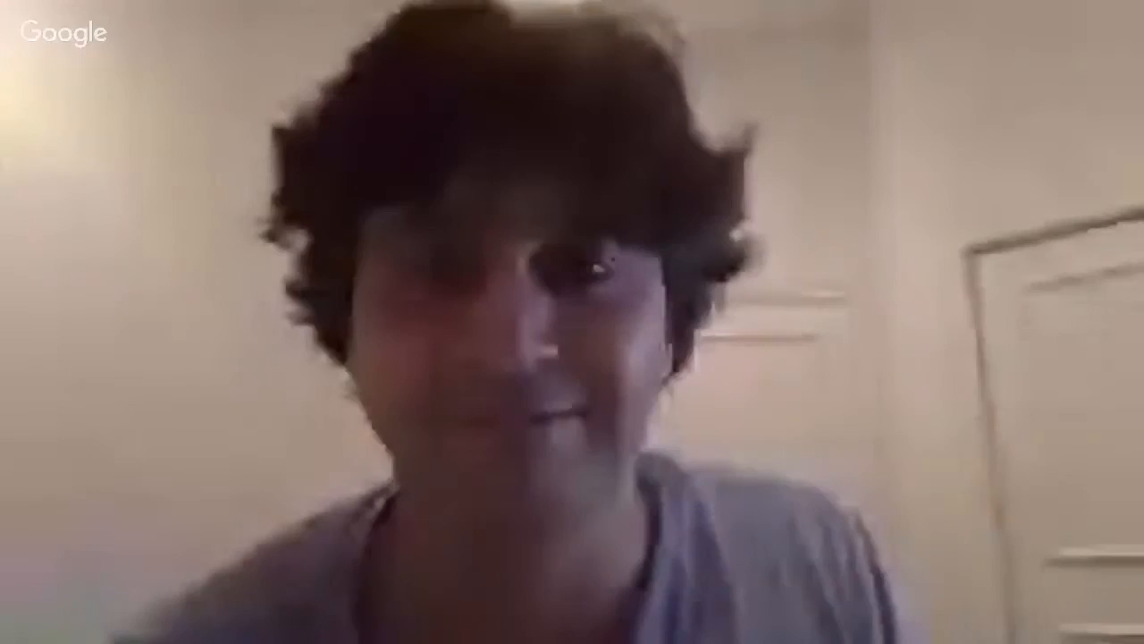